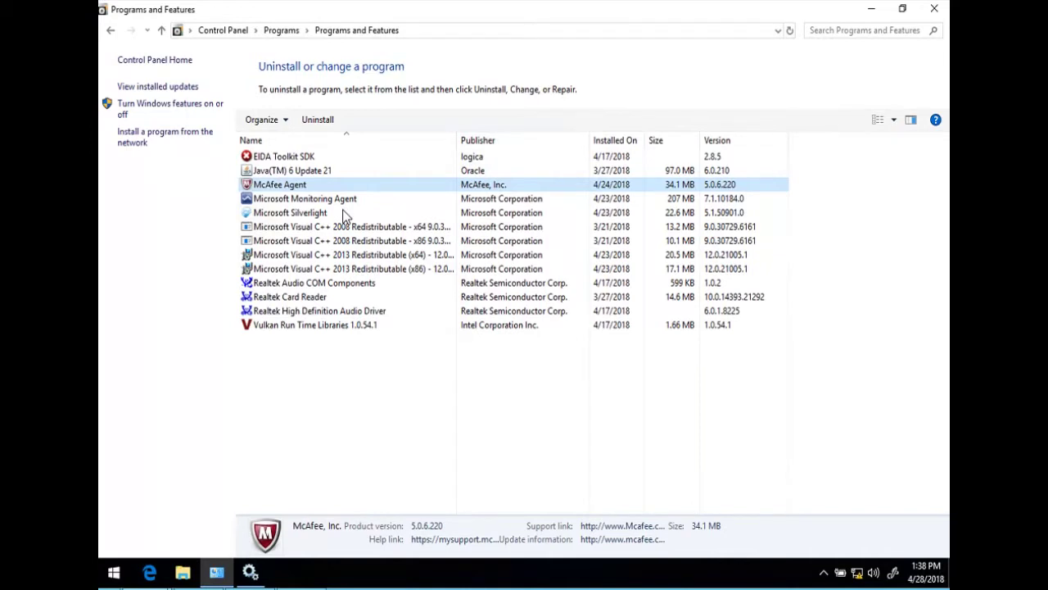
left_click(251, 571)
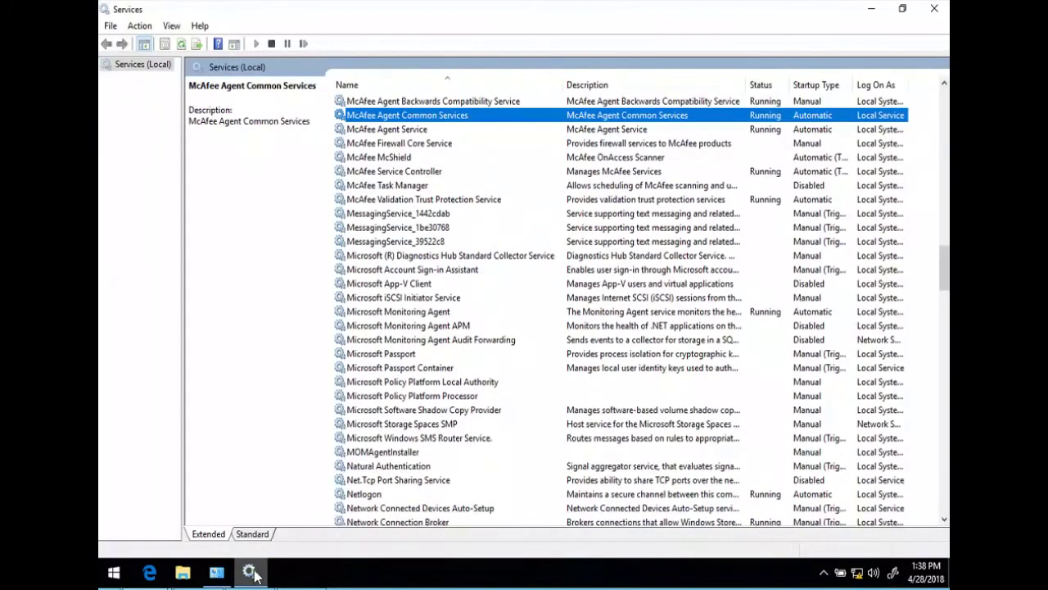
left_click(400, 145)
left_click(388, 172)
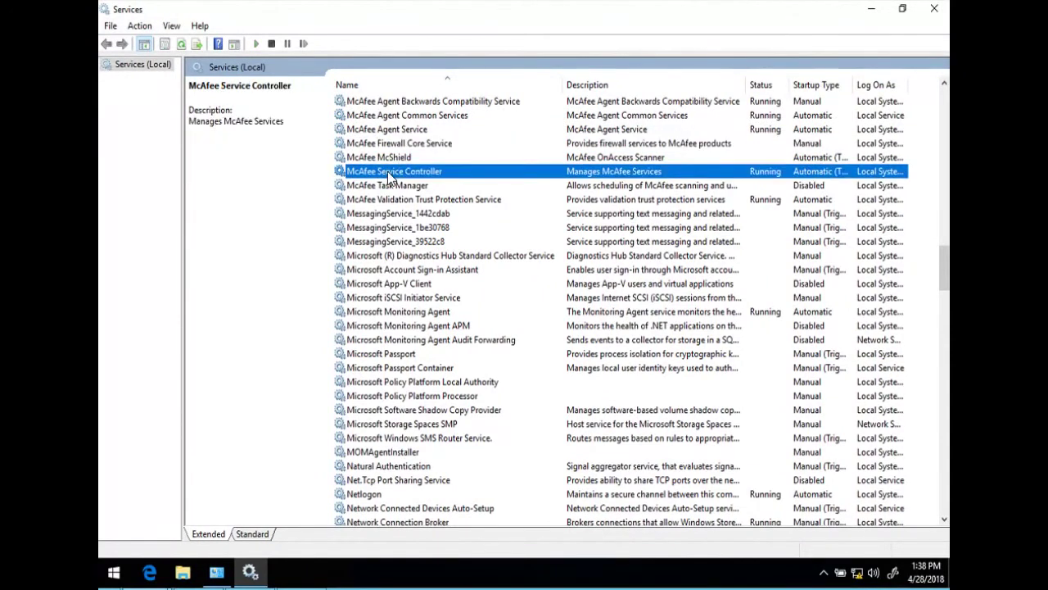
left_click(251, 573)
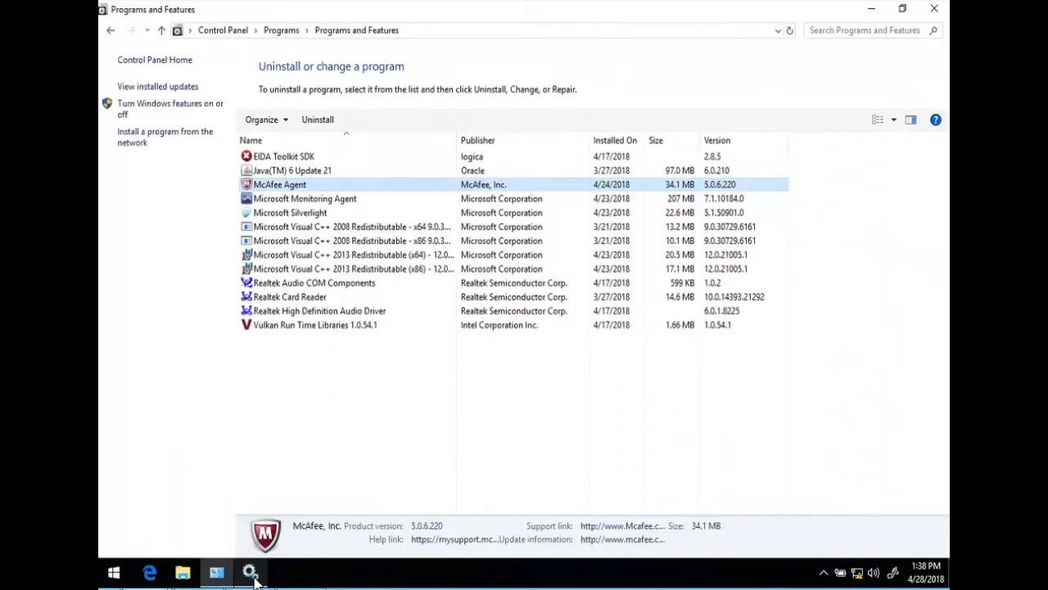
right_click(298, 190)
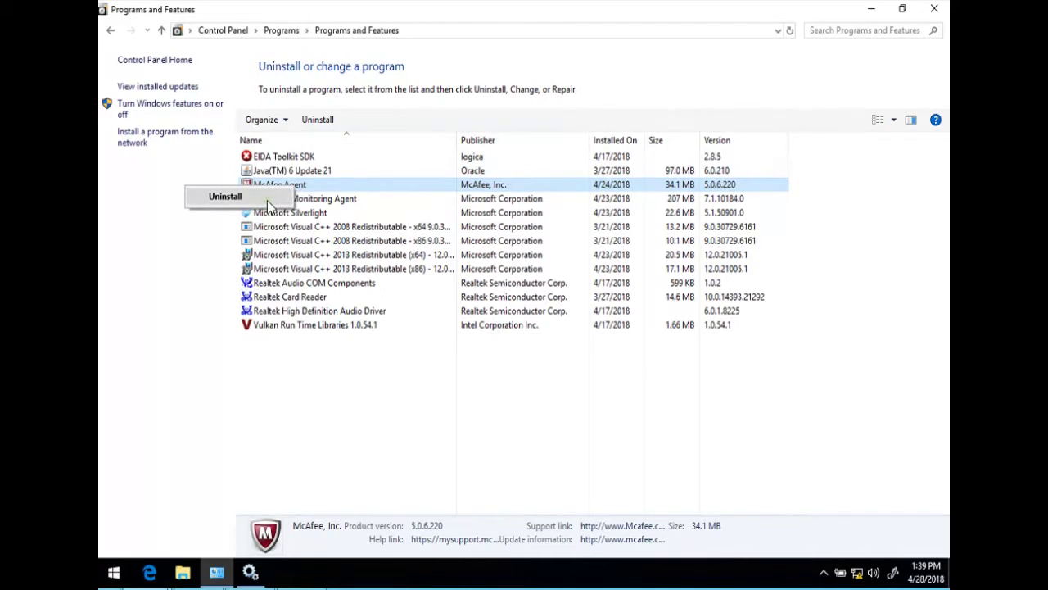
left_click(268, 202)
left_click(286, 142)
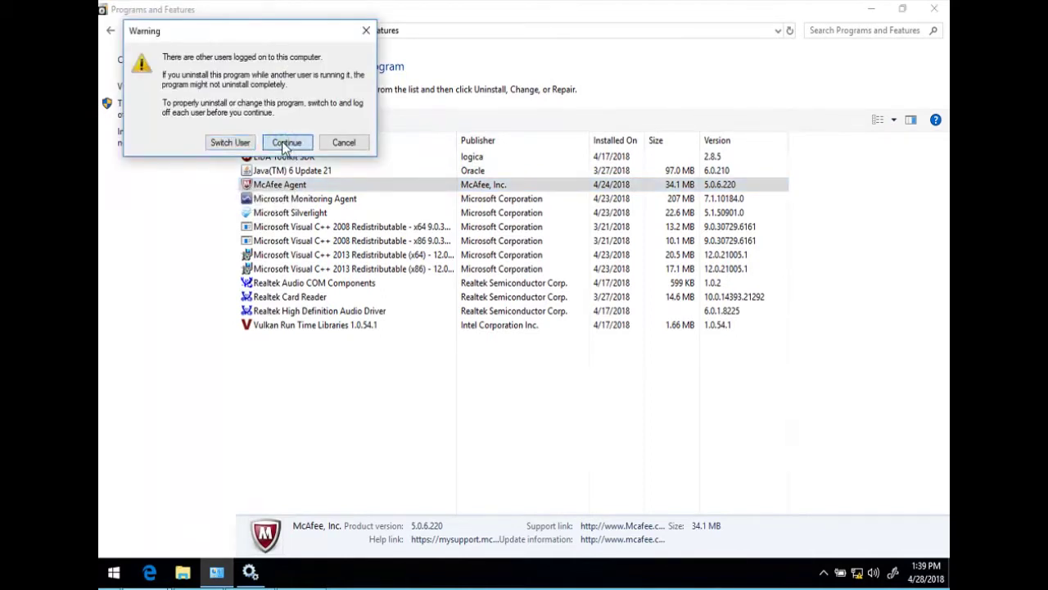
left_click(592, 285)
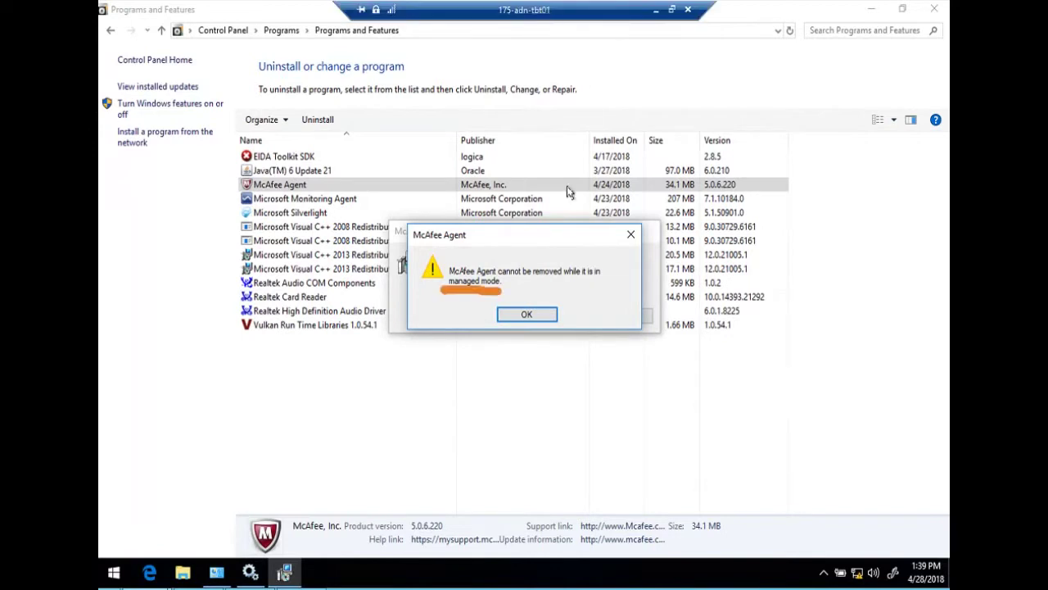
left_click(529, 317)
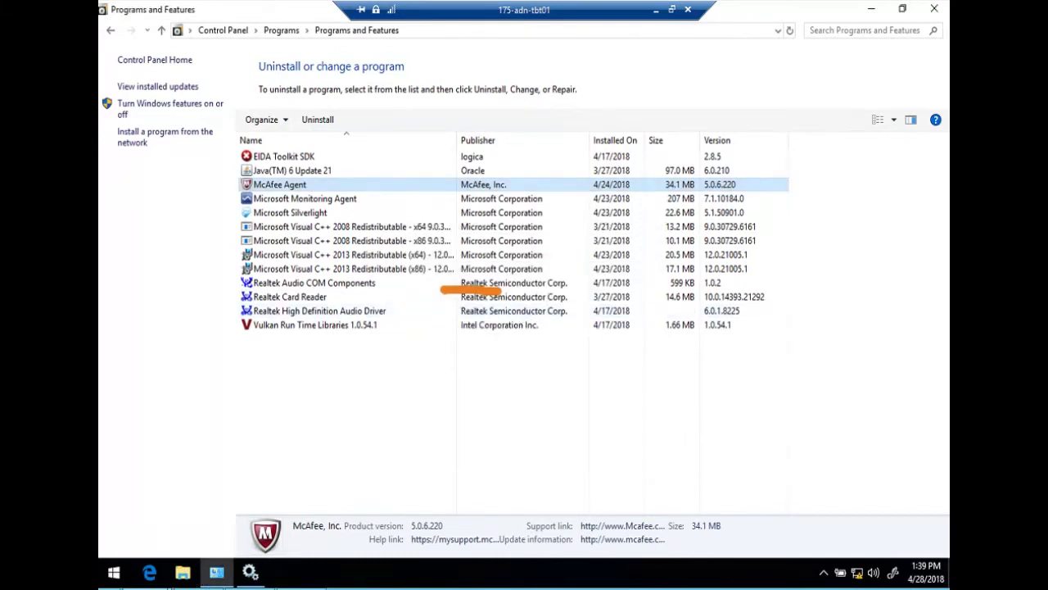
Launch Command Prompt as administrator from the Run box using cmd.
key("super+x")
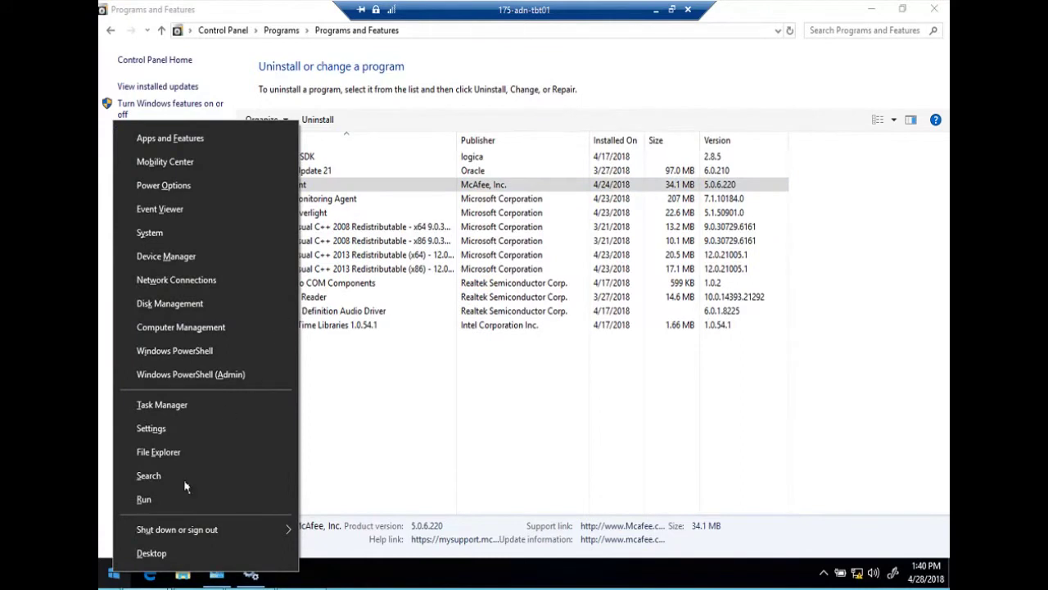
left_click(179, 502)
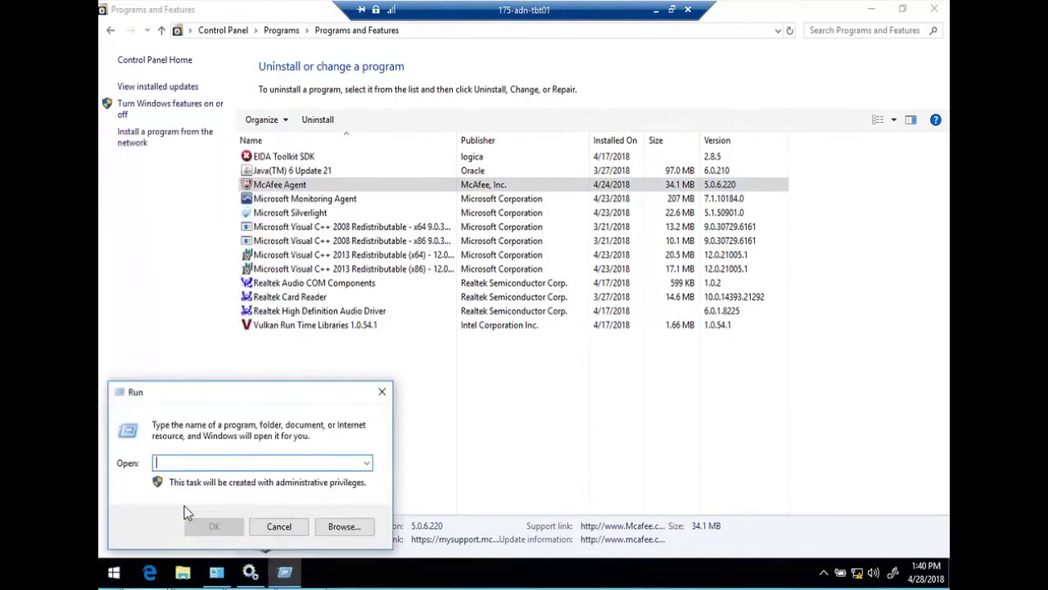
type("cmd")
key("Return")
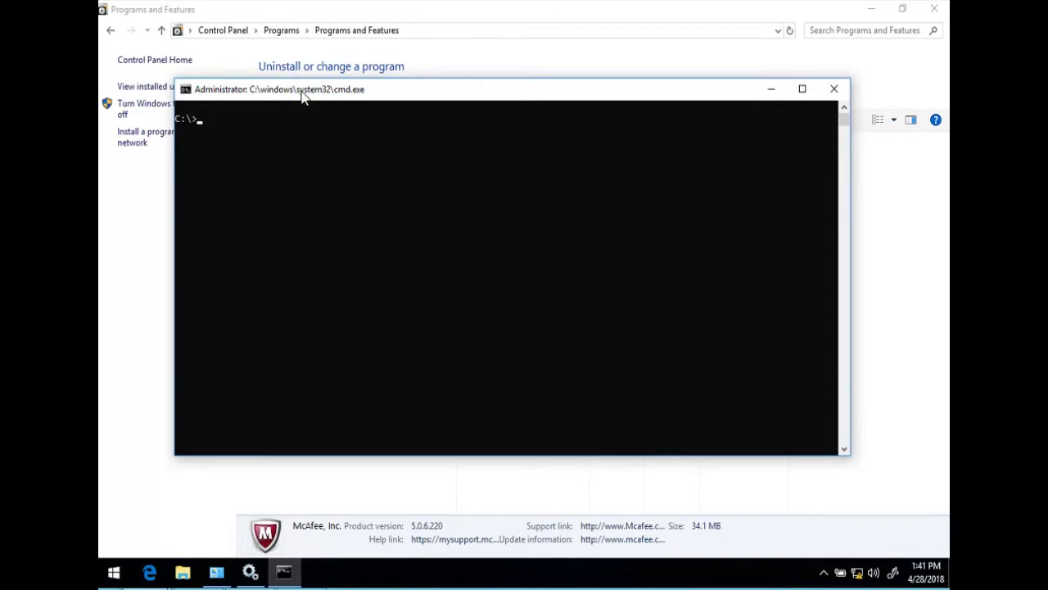
Change directory to C:\Program Files\McAfee\Agent\x86.
type("cd progr")
key("Tab")
key("Return")
type("cd m")
key("Tab")
key("Return")
type("cd age")
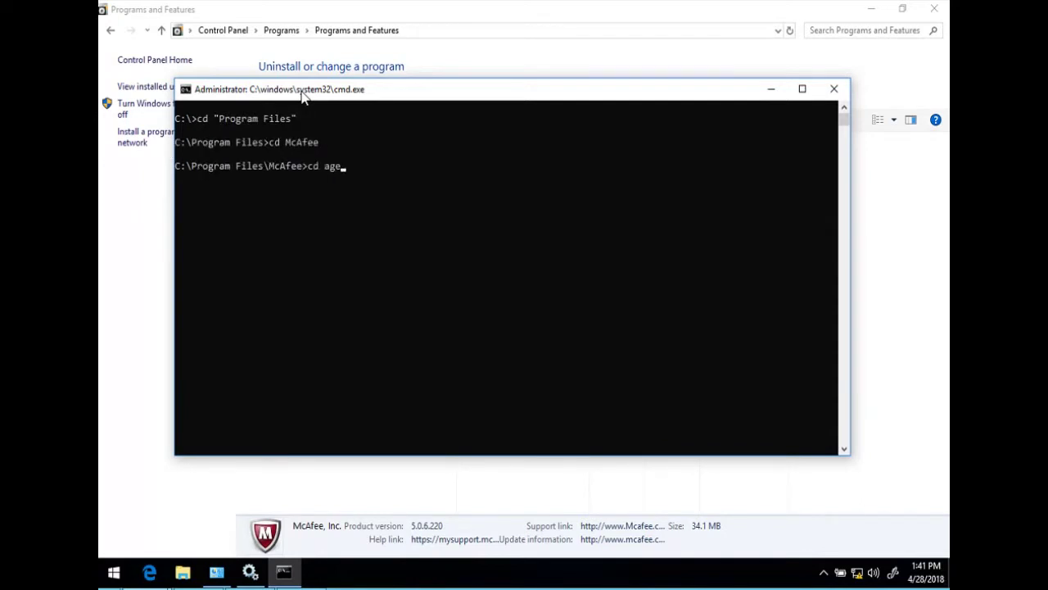
key("Tab")
key("Return")
type("c")
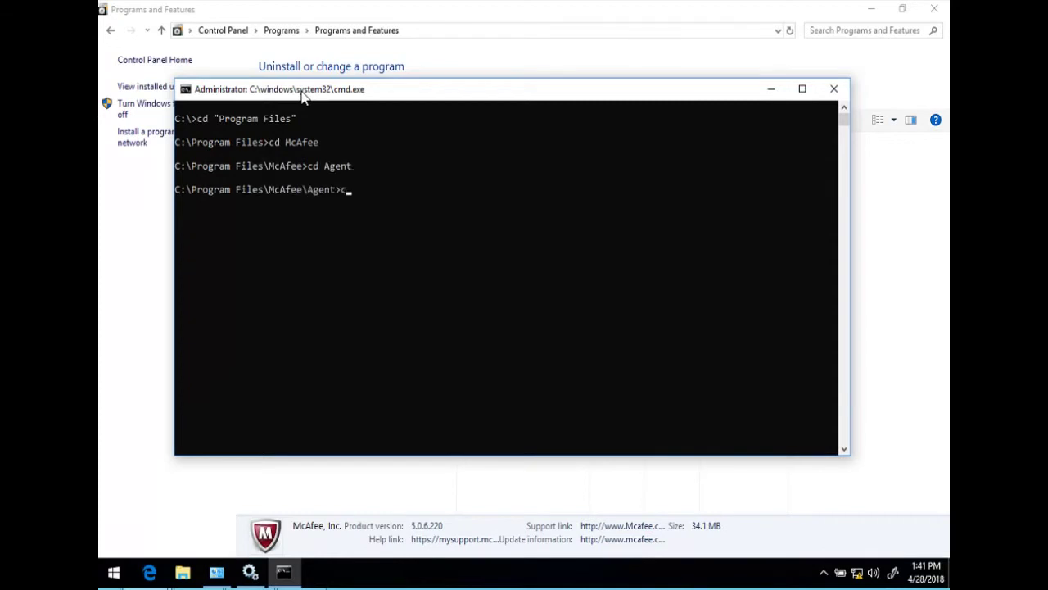
type("d x86")
key("Return")
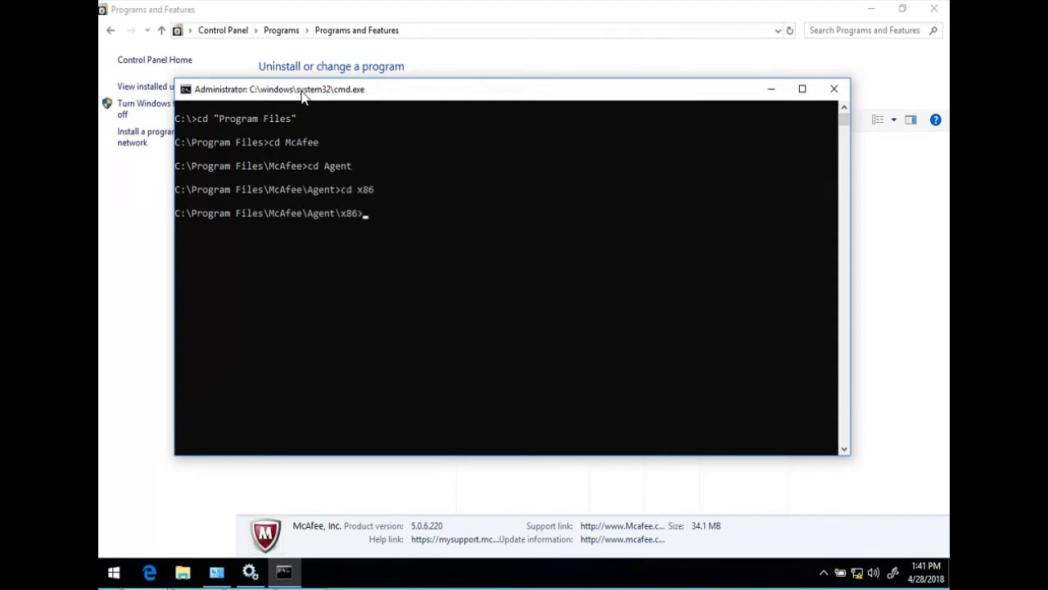
Run FrmInst.exe /remove=Agent to uninstall McAfee Agent.
type("Frm")
key("Tab")
type("/remove=Agent")
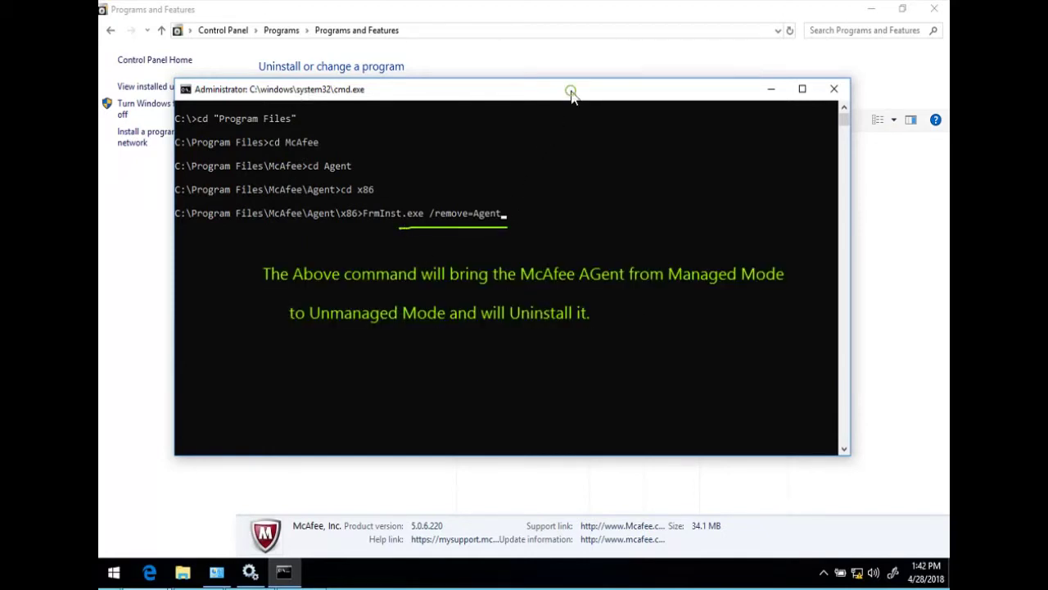
key("Return")
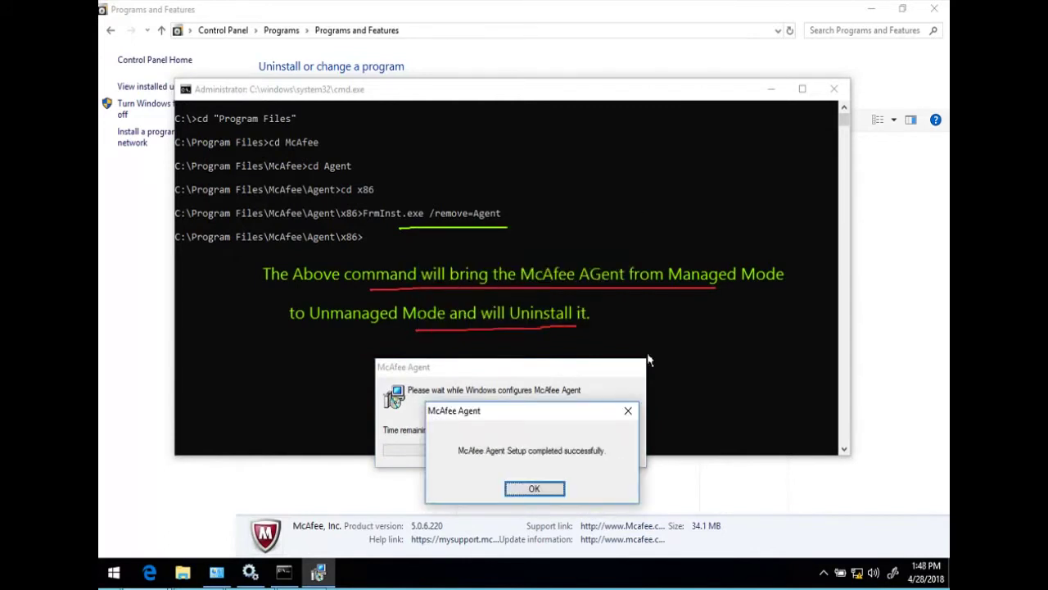
Dismiss the setup success message, confirm McAfee Agent is gone, and inspect the McAfee Service Controller service.
left_click(534, 487)
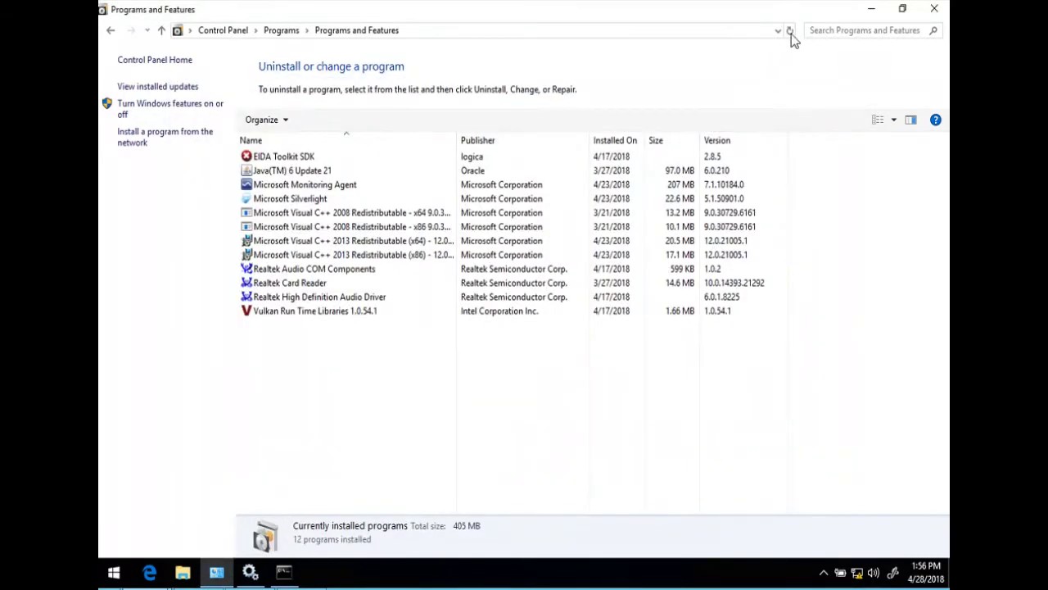
left_click(313, 187)
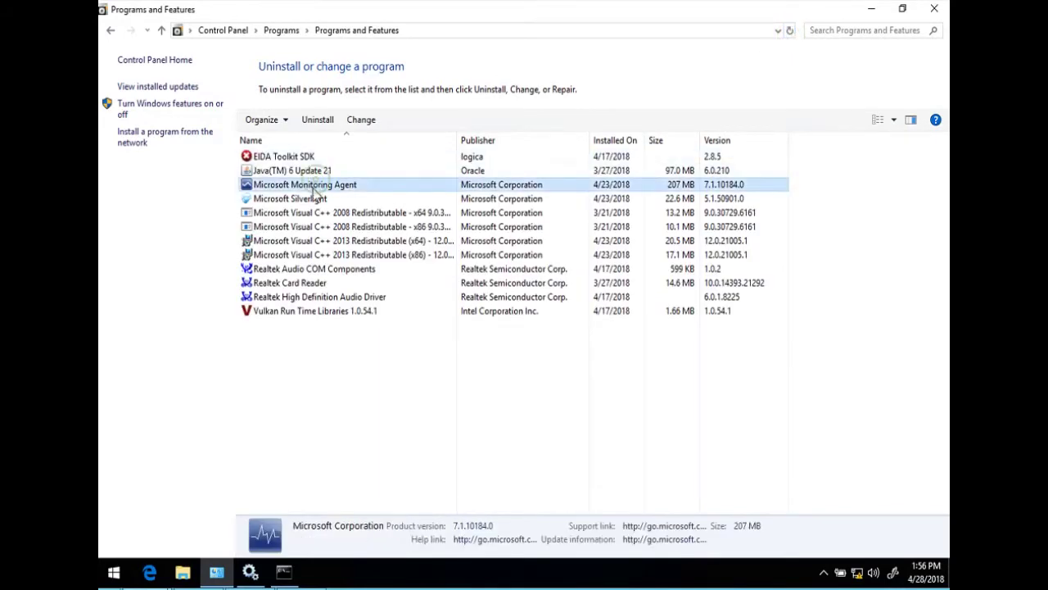
left_click(249, 571)
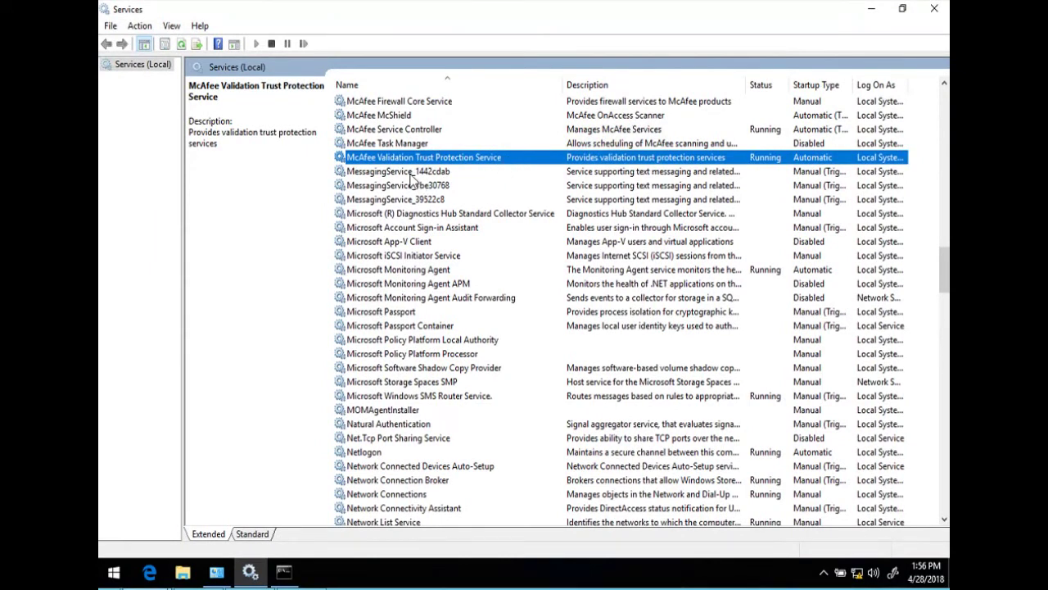
left_click(403, 129)
scroll(454, 168, "up", 3)
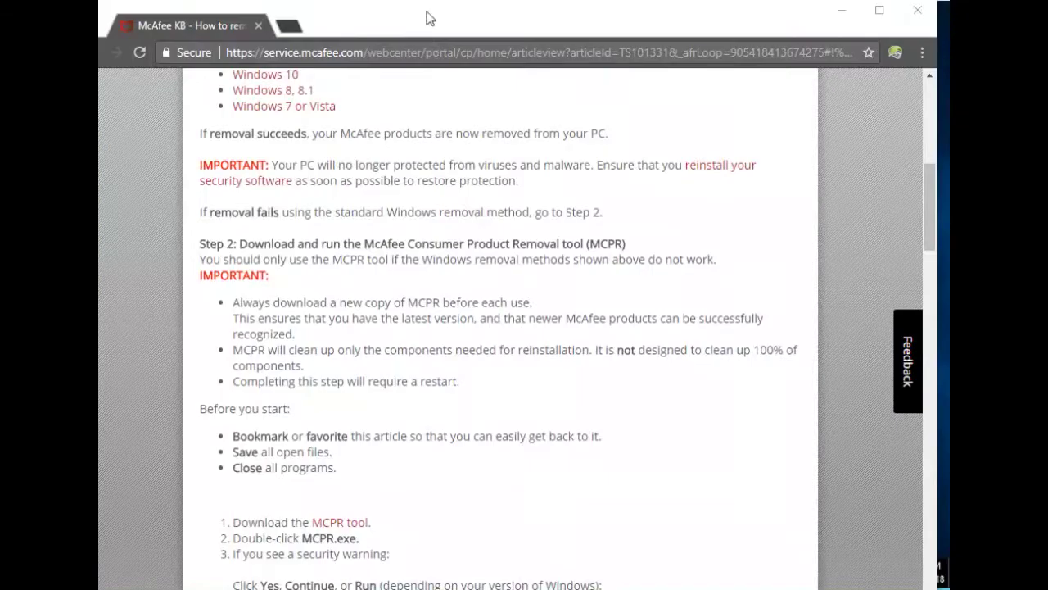
Select the KB article's web address and highlight the McAfee text in the Step 2 heading.
left_click(438, 57)
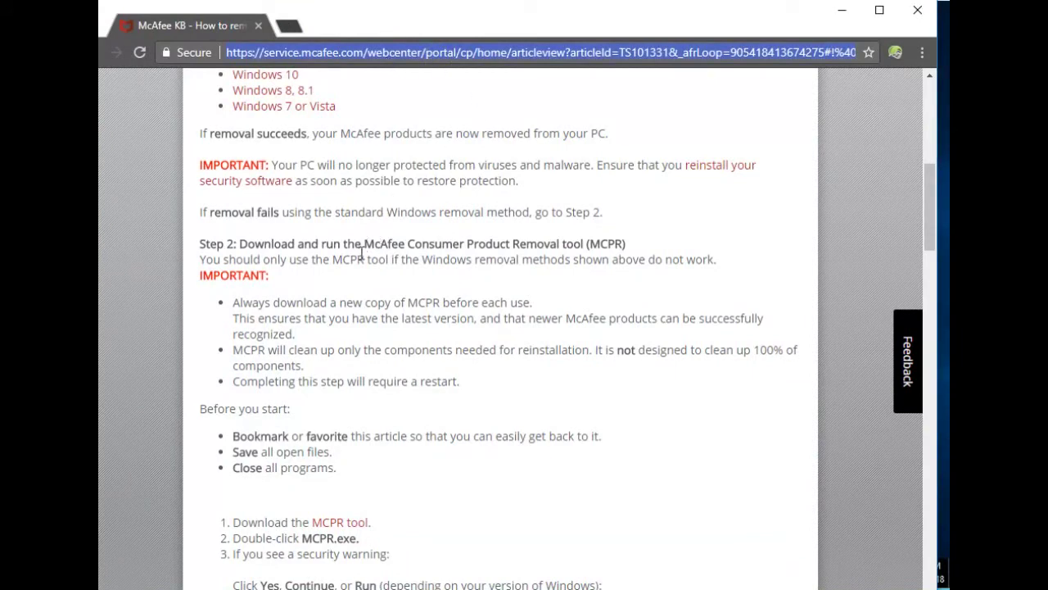
left_click_drag(364, 244, 645, 252)
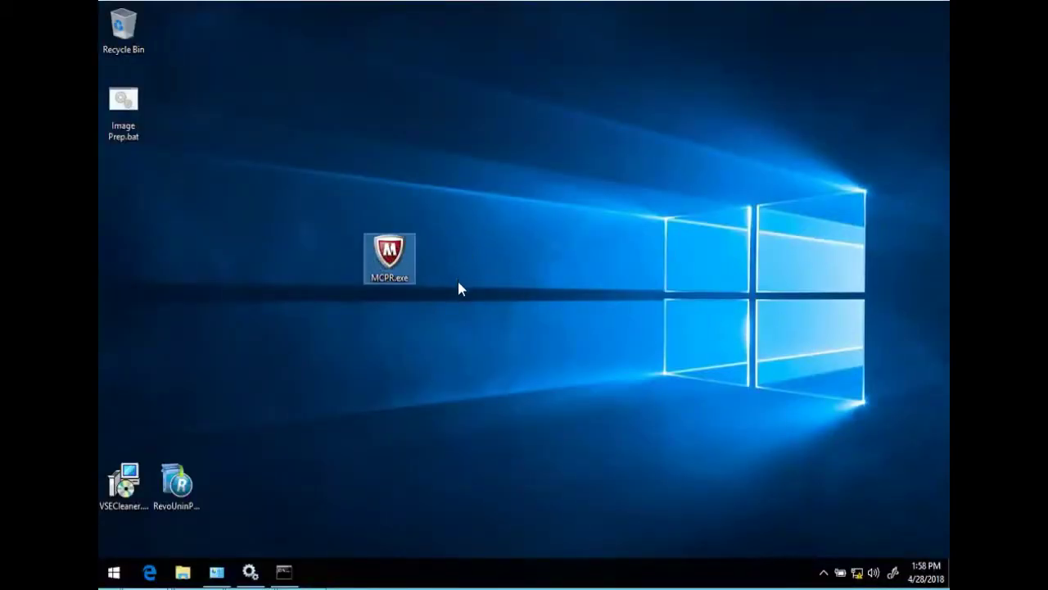
Launch MCPR.exe, advance to the EULA, choose Agree, and close the error example image.
double_click(395, 275)
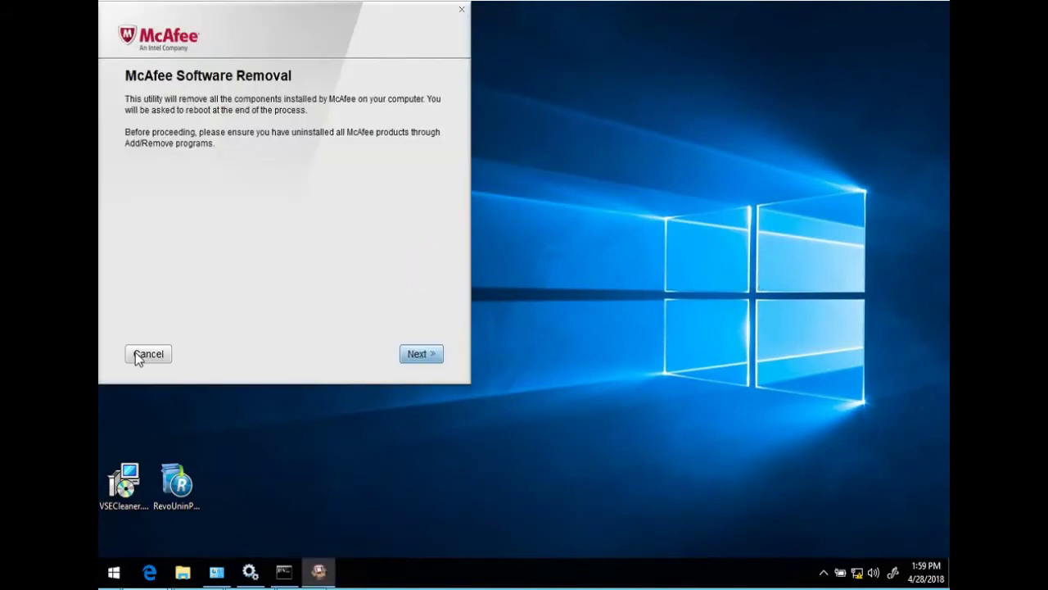
left_click(420, 355)
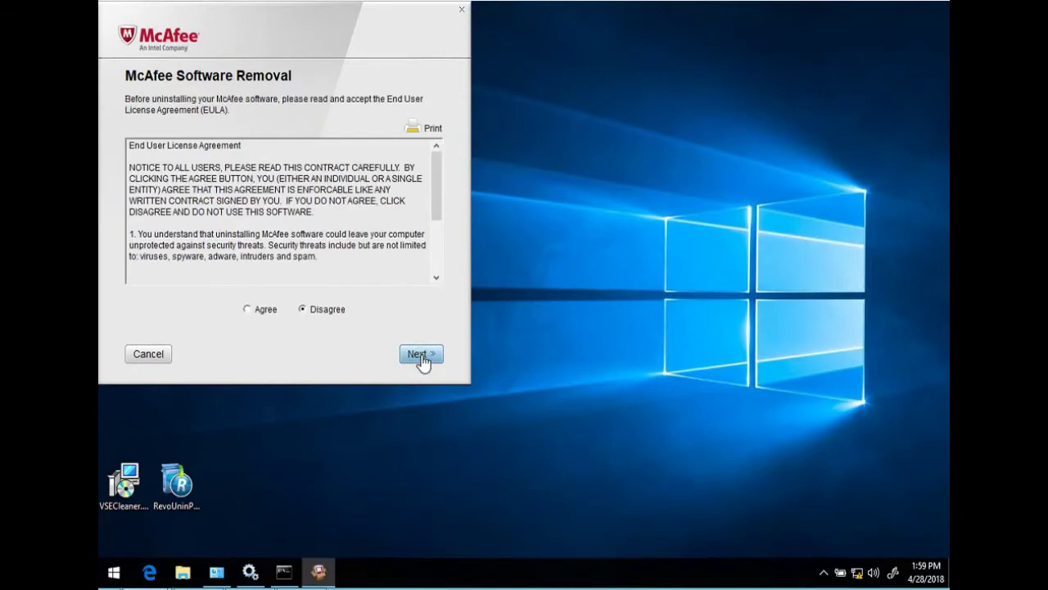
left_click(249, 311)
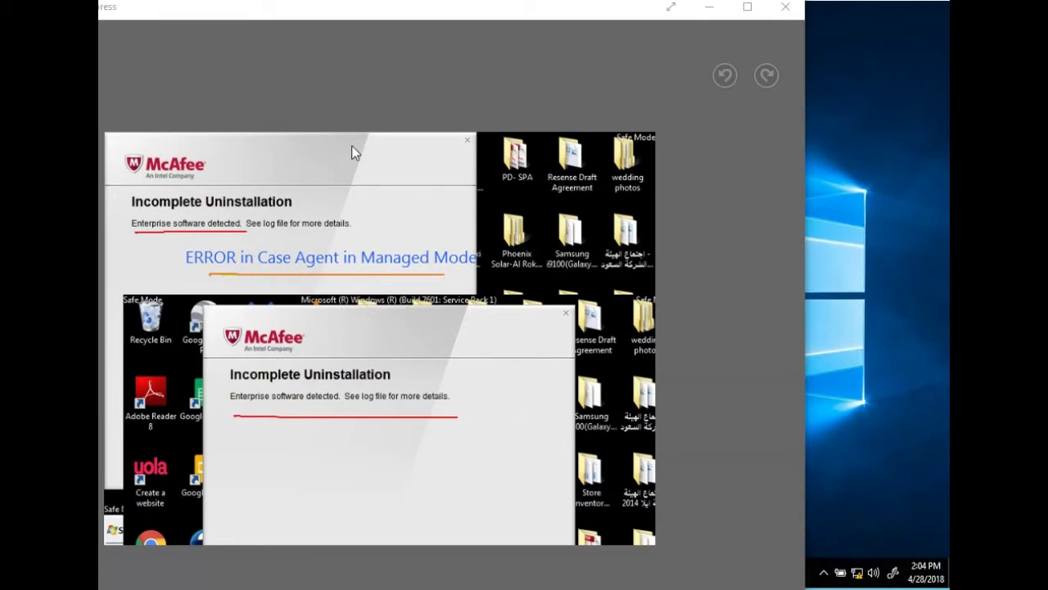
left_click(710, 11)
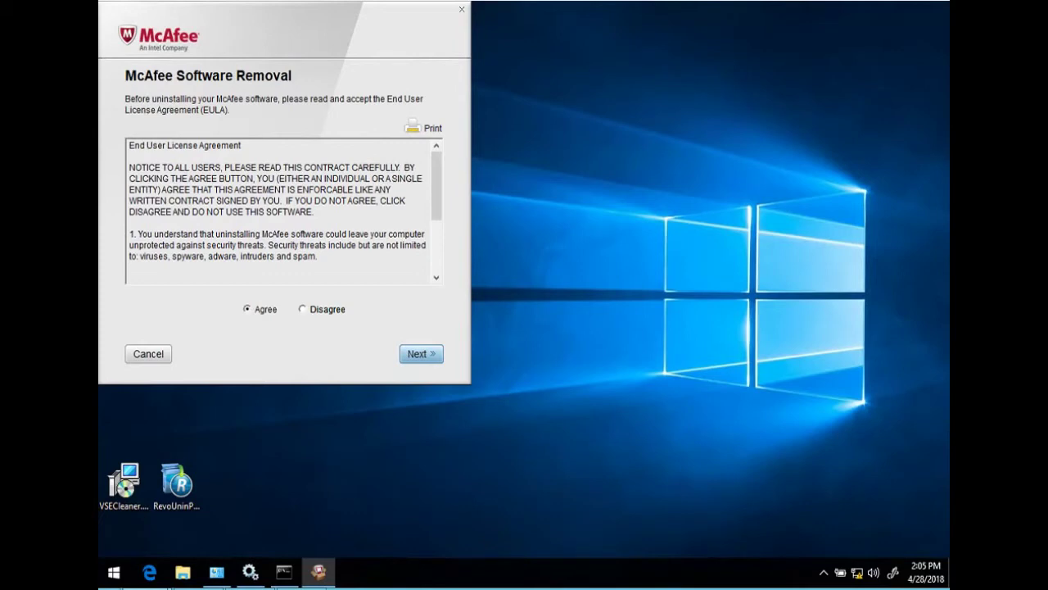
Enter the security validation characters and begin removing the McAfee products.
left_click(421, 354)
left_click(189, 238)
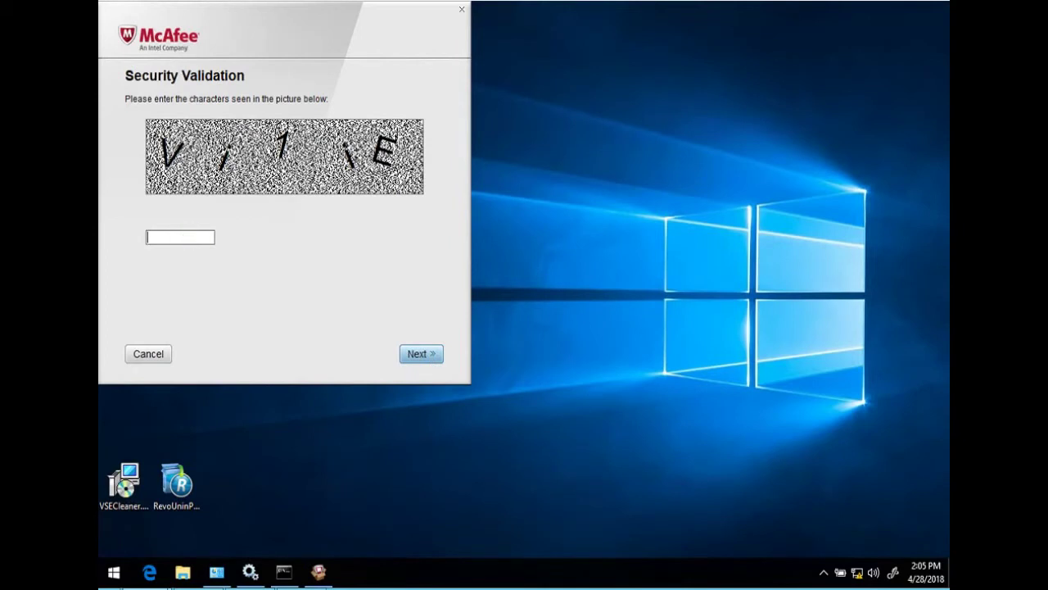
type("Vi1iE")
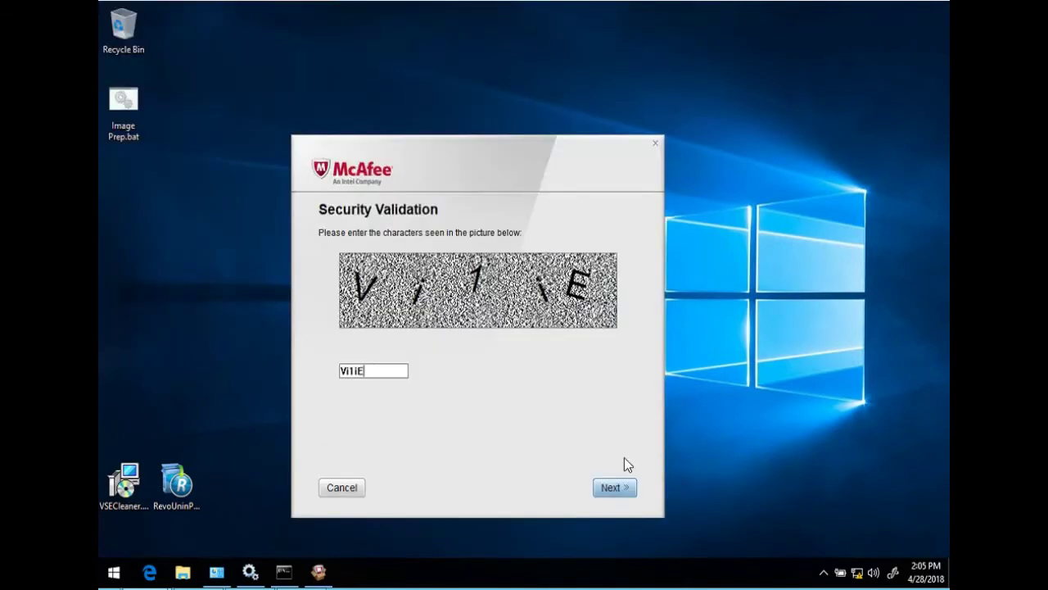
left_click(614, 488)
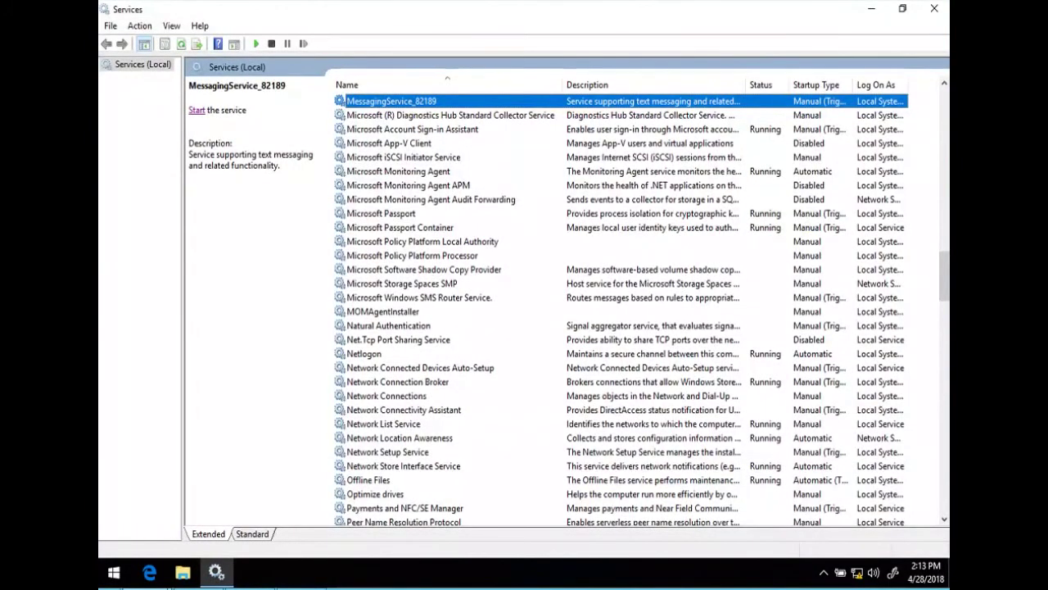
Reach Control Panel's installed-programs list through File Explorer and select Microsoft Silverlight.
left_click(417, 158)
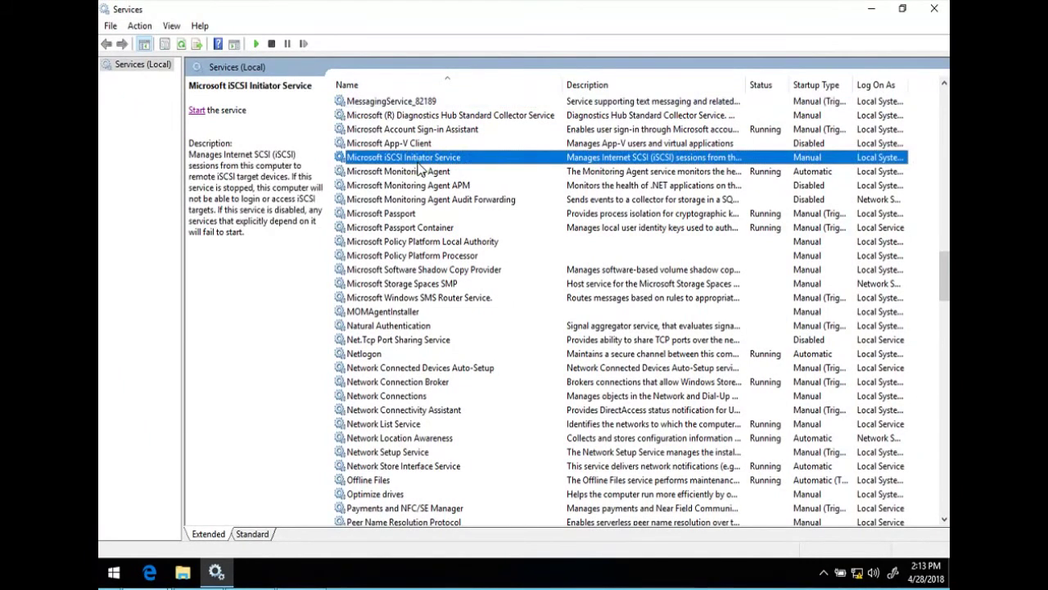
left_click(422, 256)
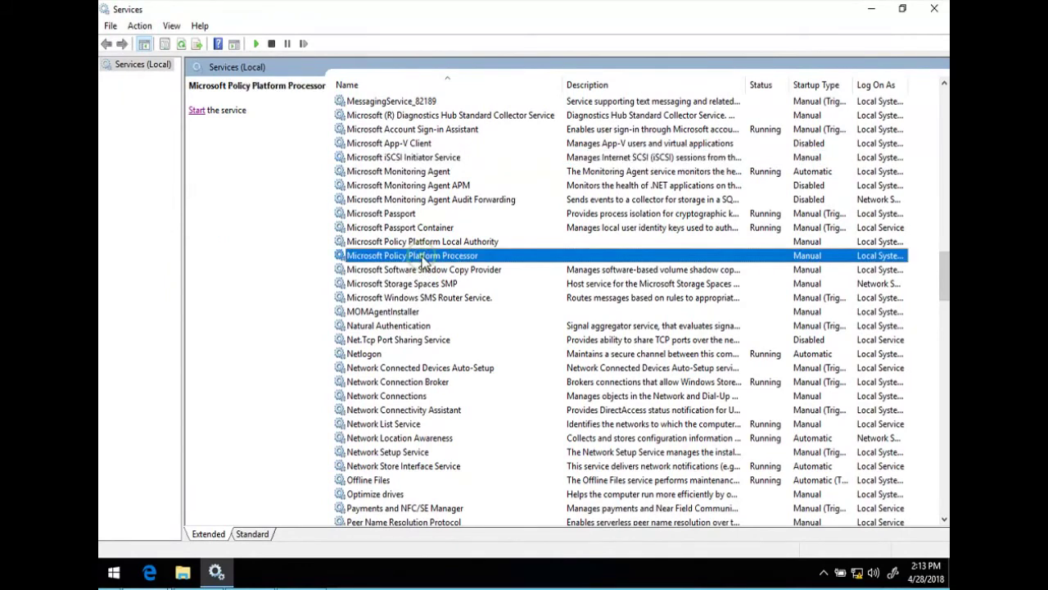
left_click(186, 576)
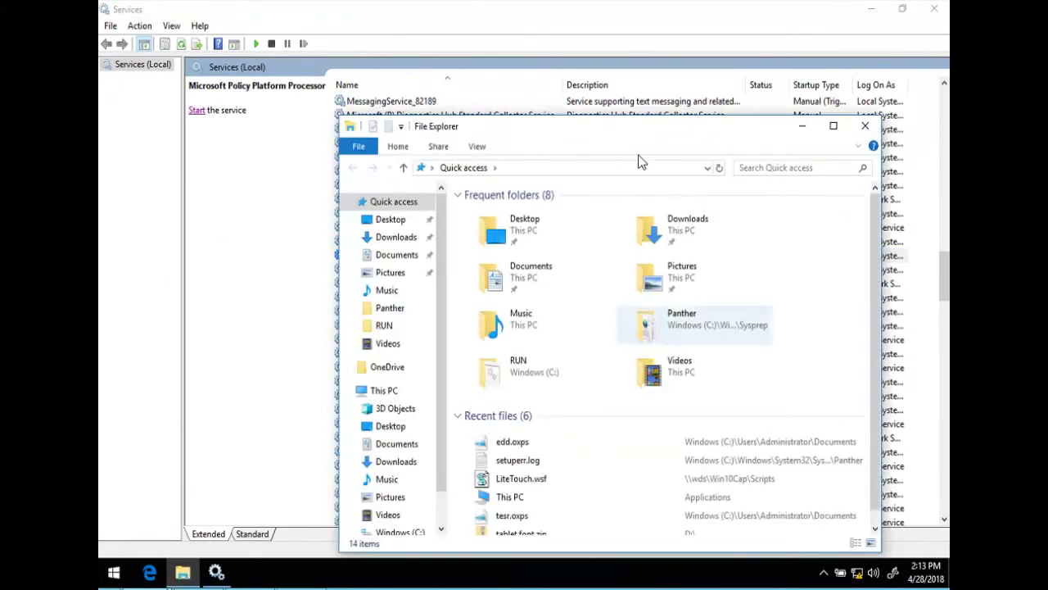
left_click(616, 167)
type("control")
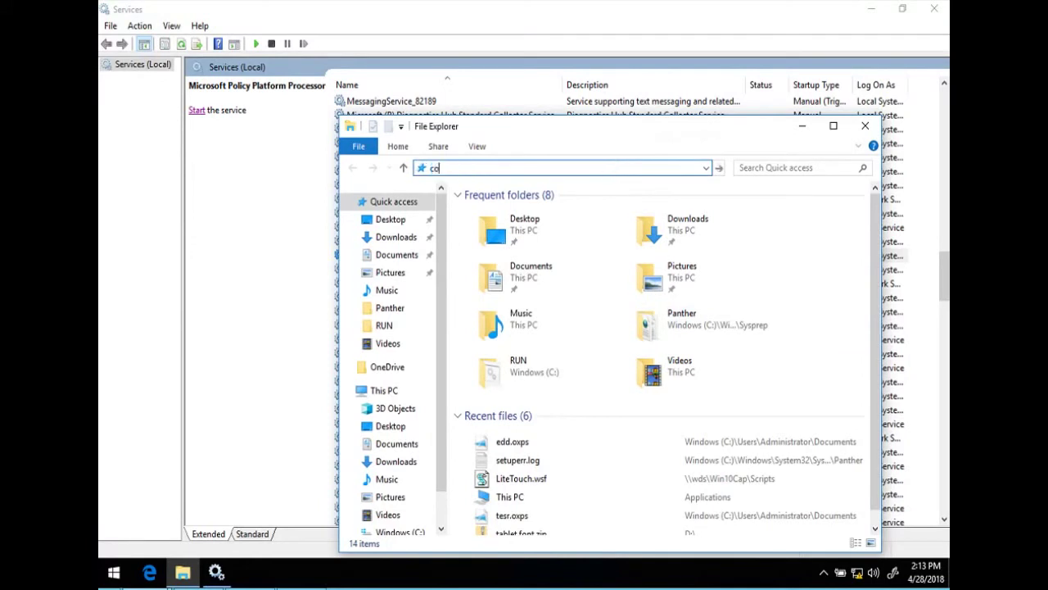
key("Down")
key("Return")
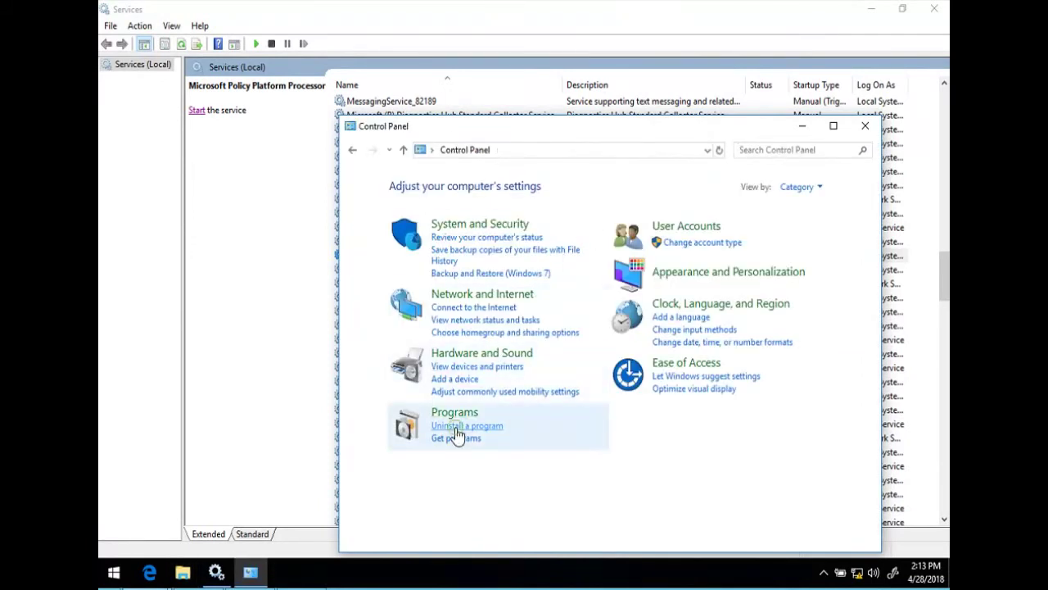
left_click(457, 427)
left_click(569, 316)
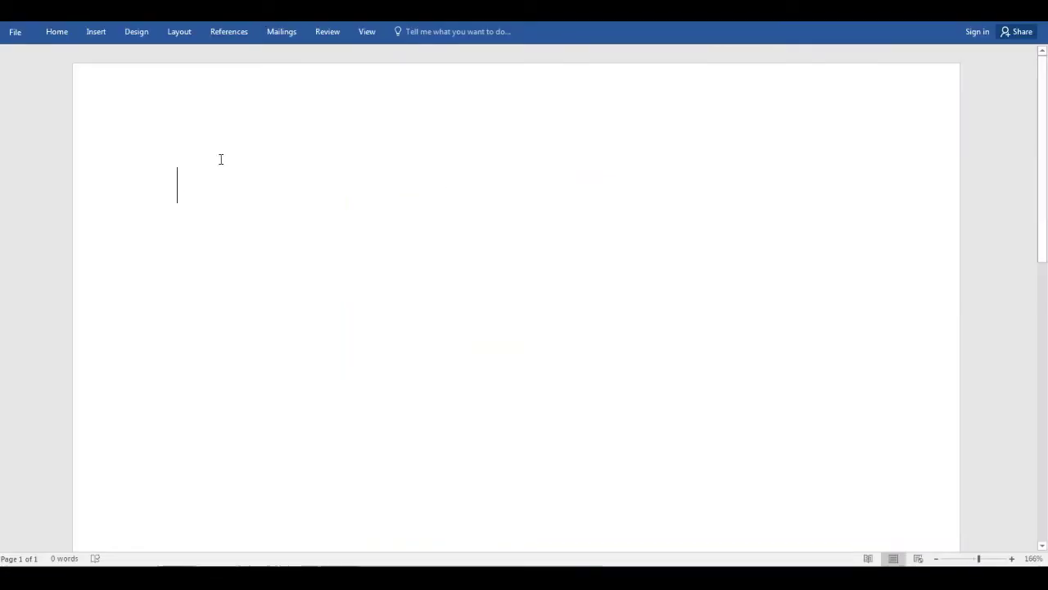
Type the heading 'In this video, we studied the following' and item 1 on converting Managed Mode to UnManaged.
type("(n this vide")
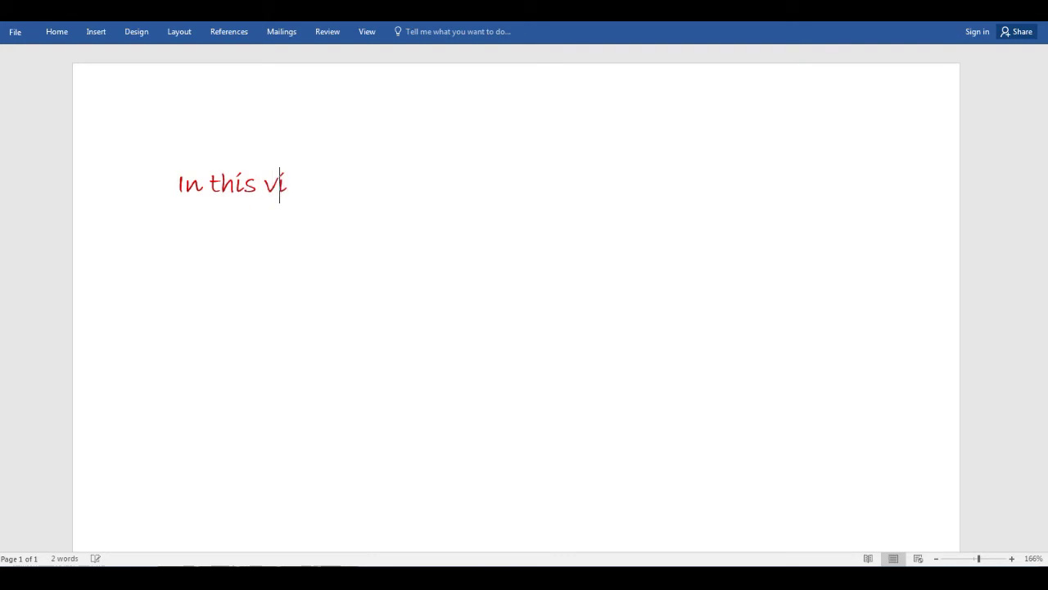
type("o, we")
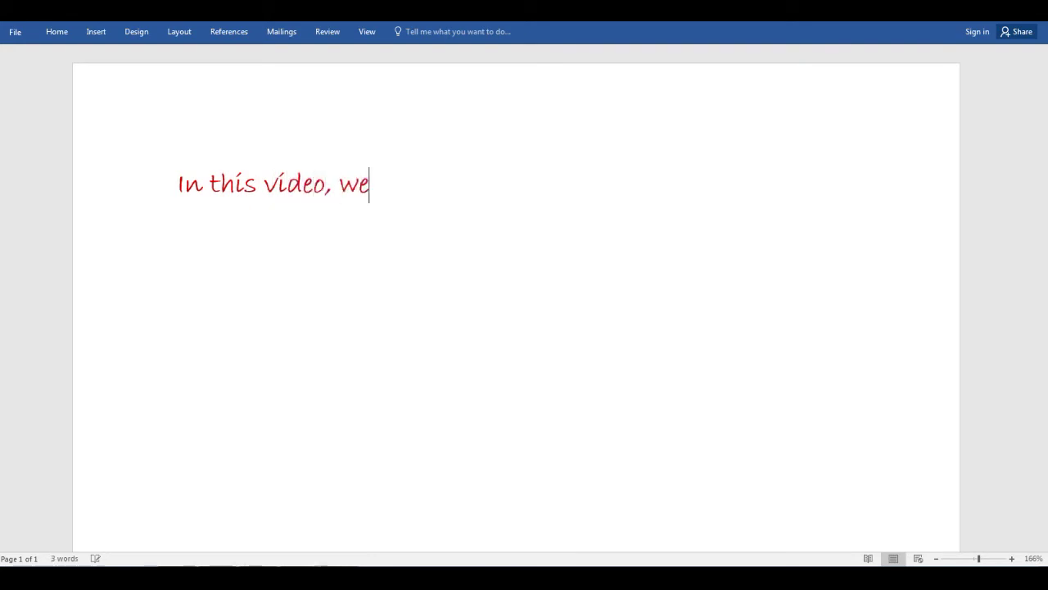
type(" studied ")
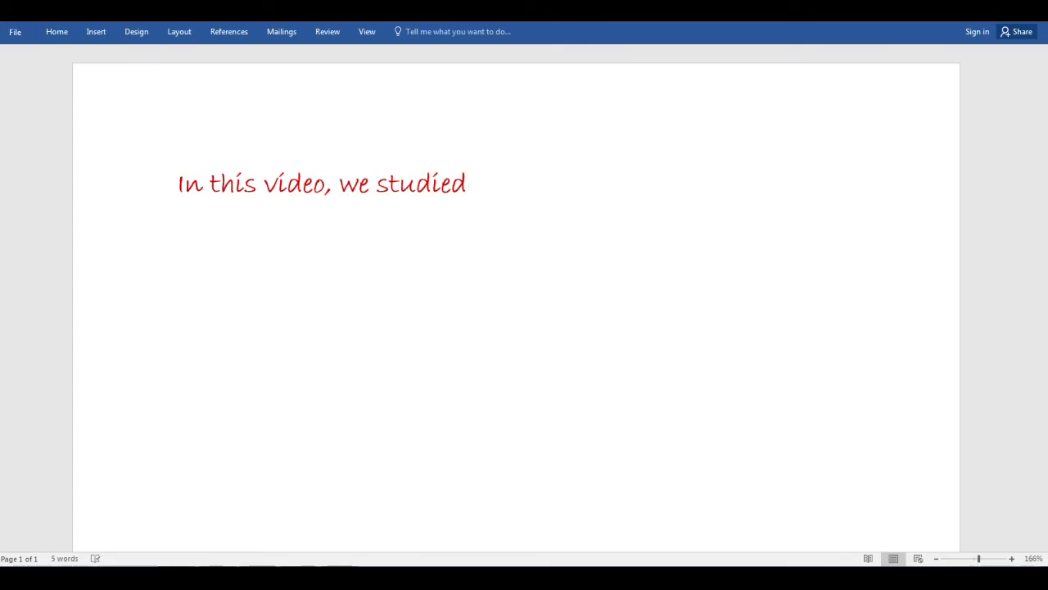
type("the foll")
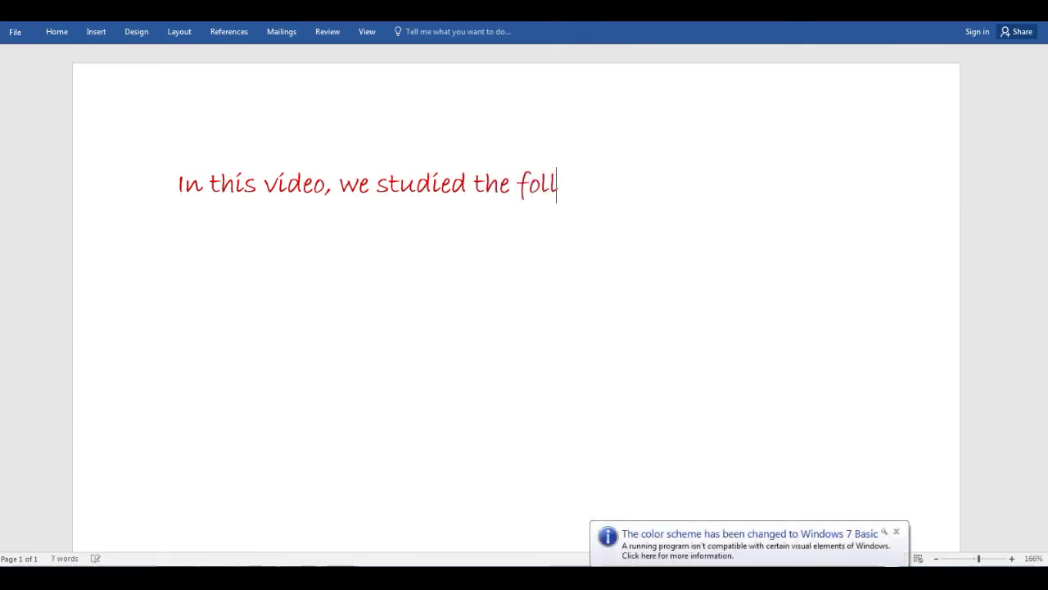
type("owing")
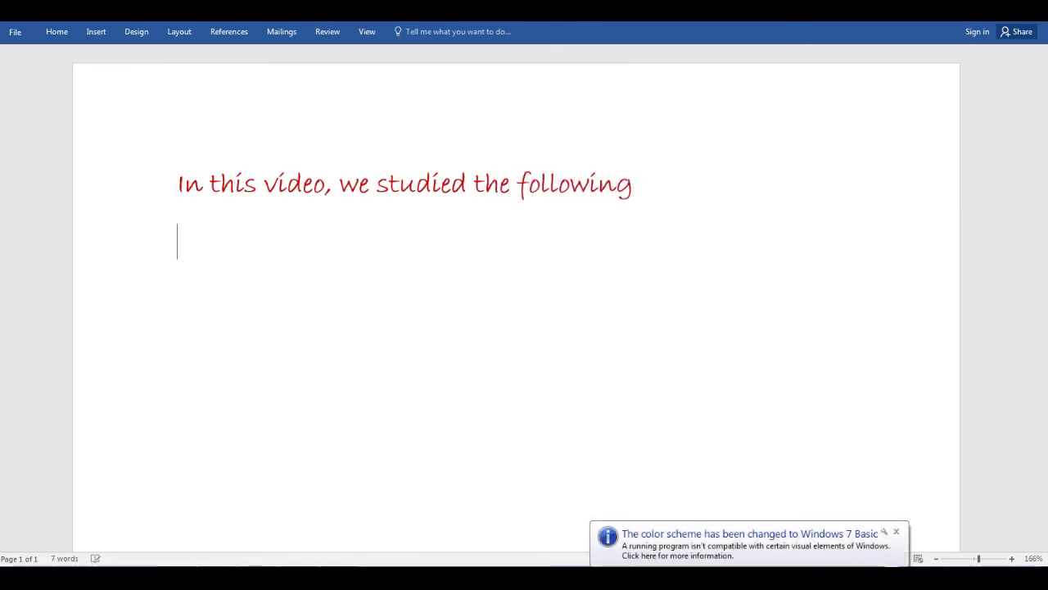
key("Return")
type("1")
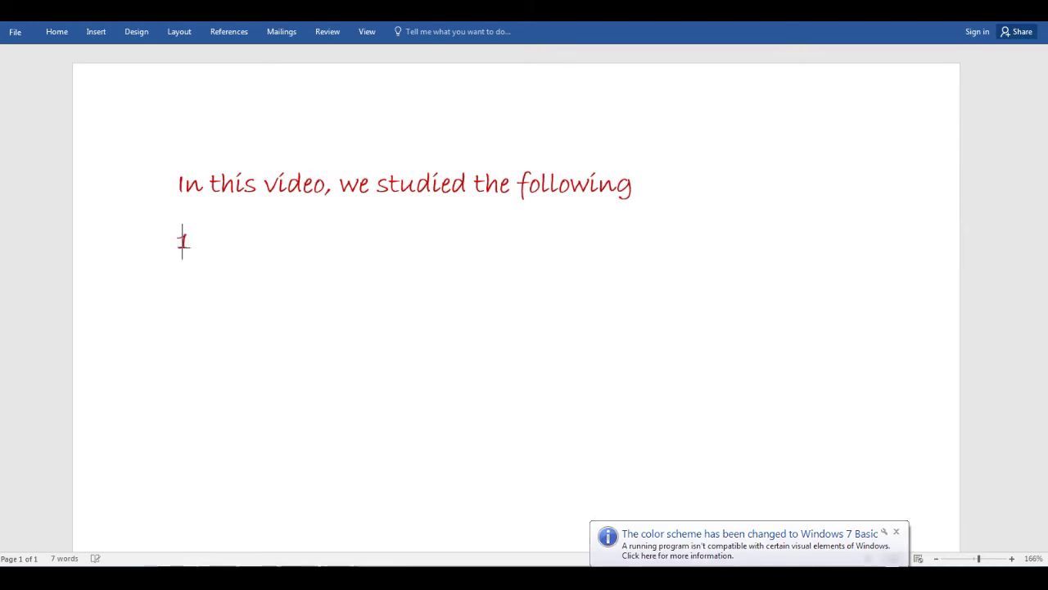
type(". Removing McAfee")
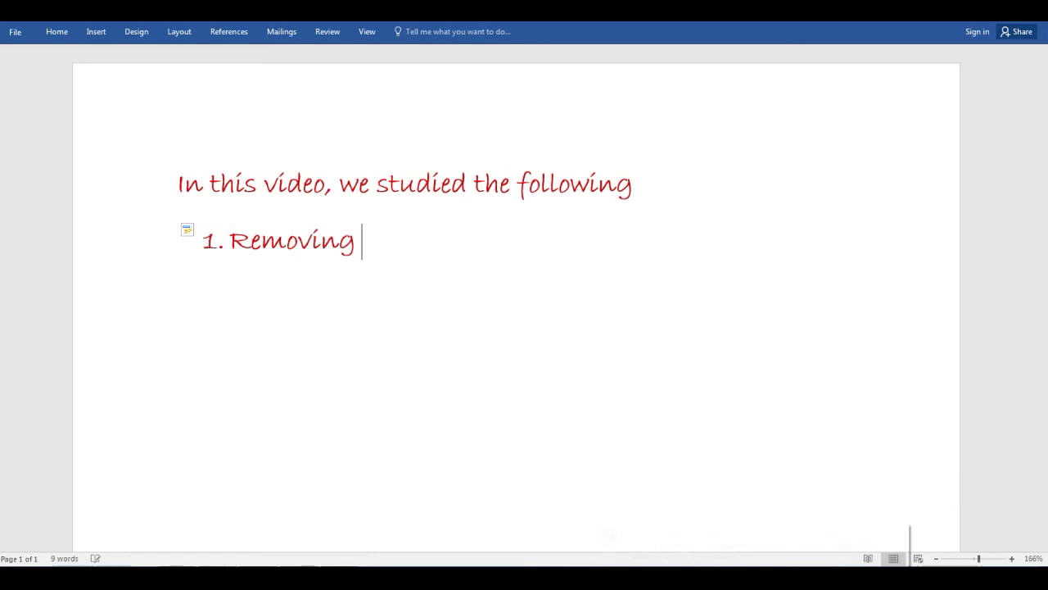
type(" Agent")
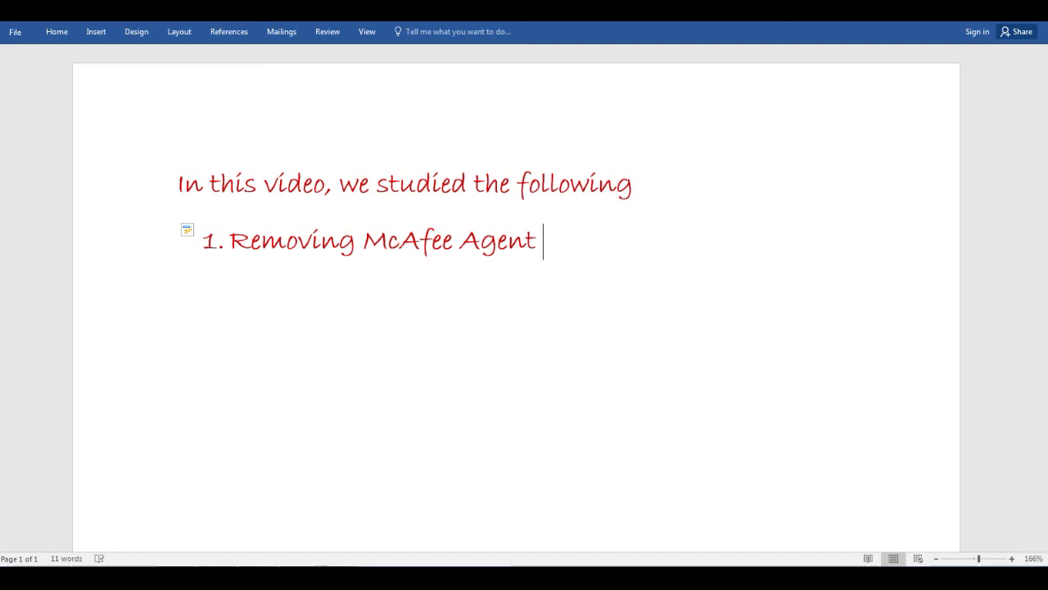
type("by converting it from ")
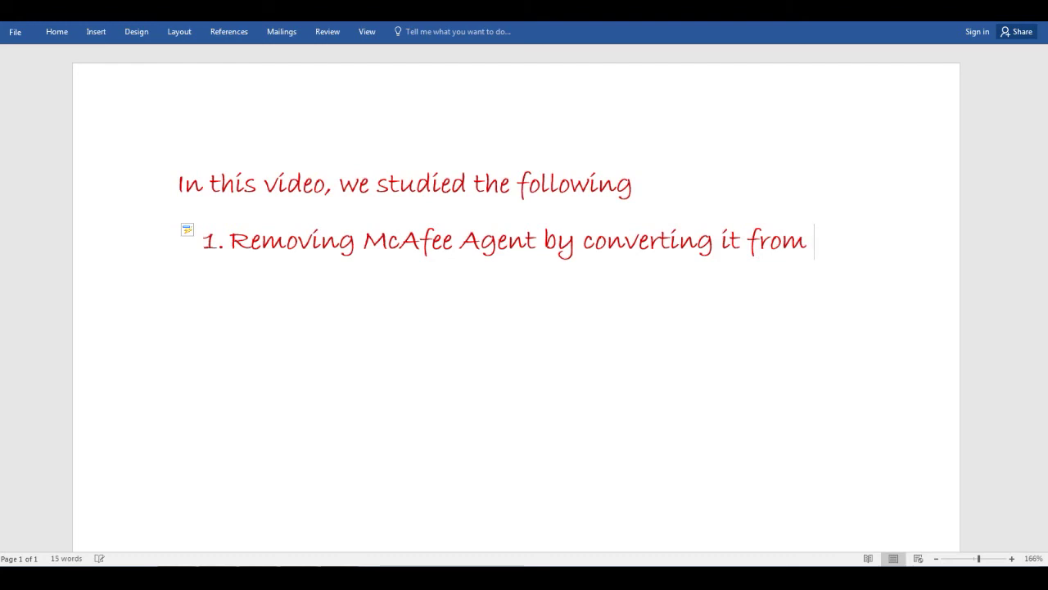
type("Managed ")
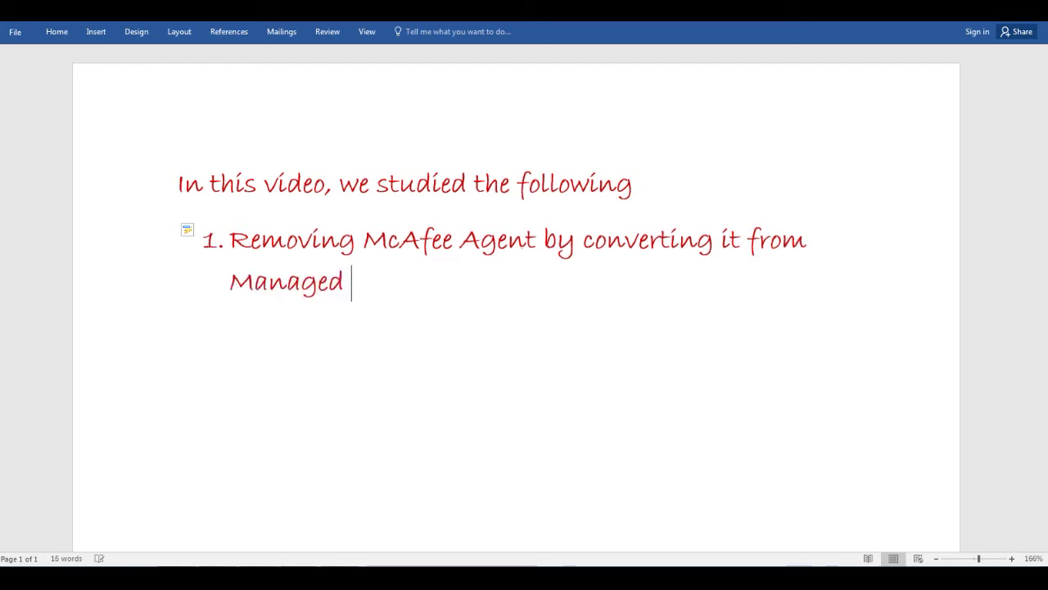
type("Mode to ")
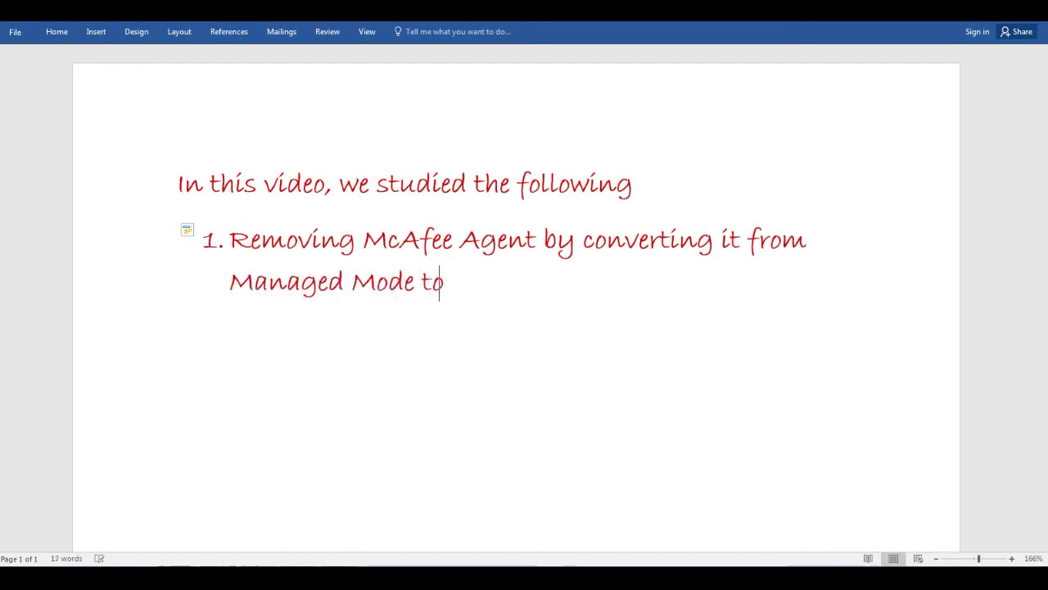
type("Um")
key("BackSpace")
type("nManaged.")
key("Return")
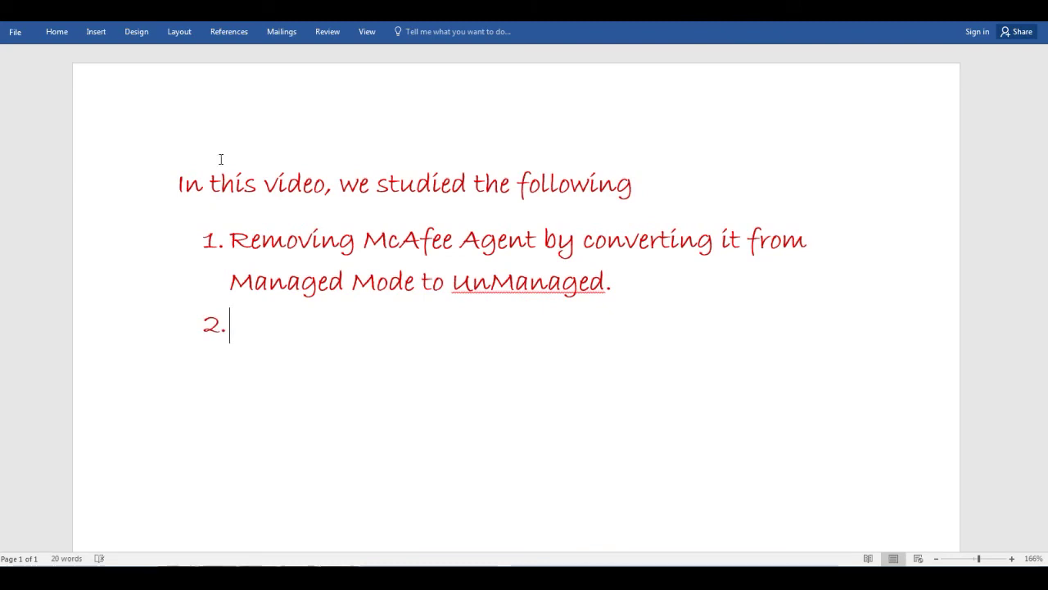
Add item 2 on the command line, followed by the line 'Agent Installation Path>frminst.exe /Remove=Agent'.
type("Use")
key("BackSpace")
type("ing ")
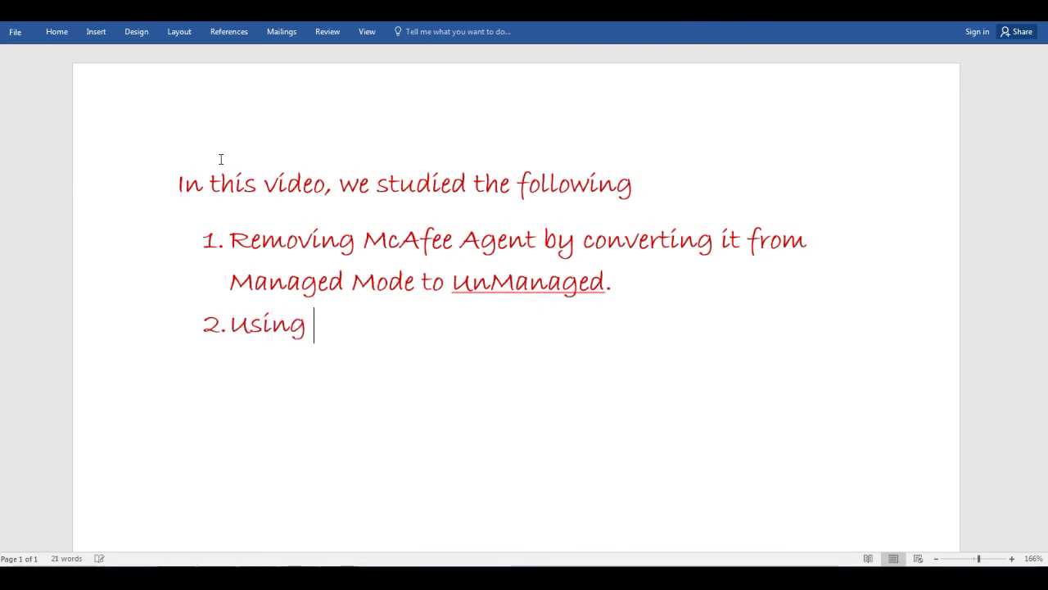
type("Command")
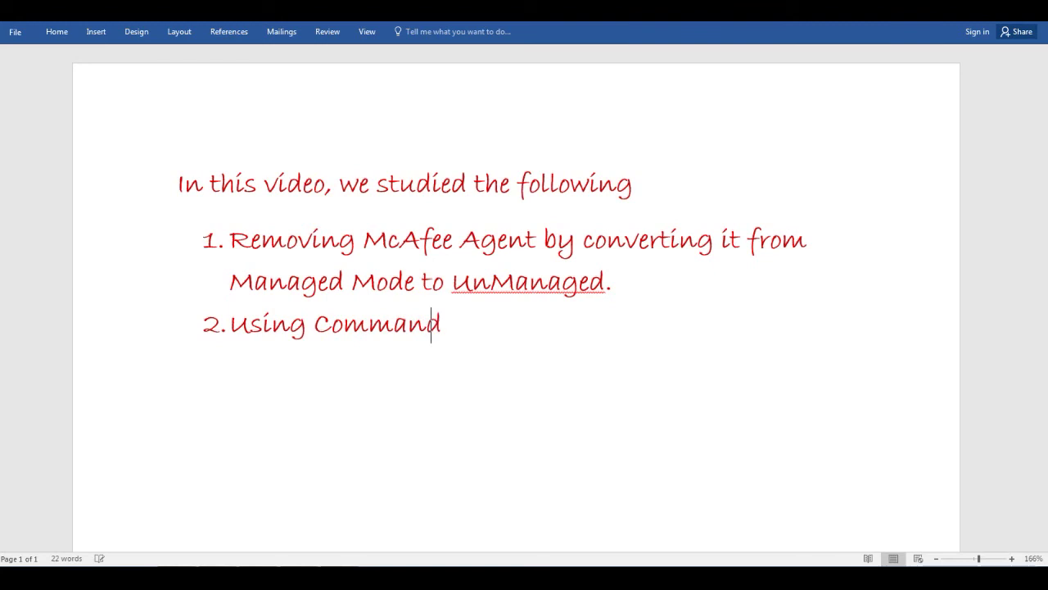
type(" line")
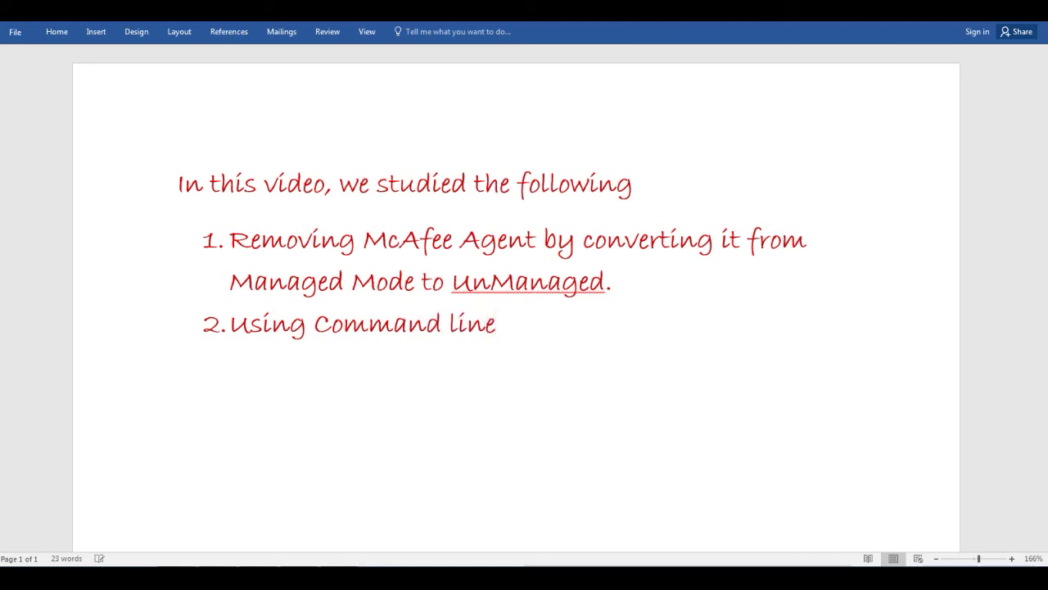
type(" by navi")
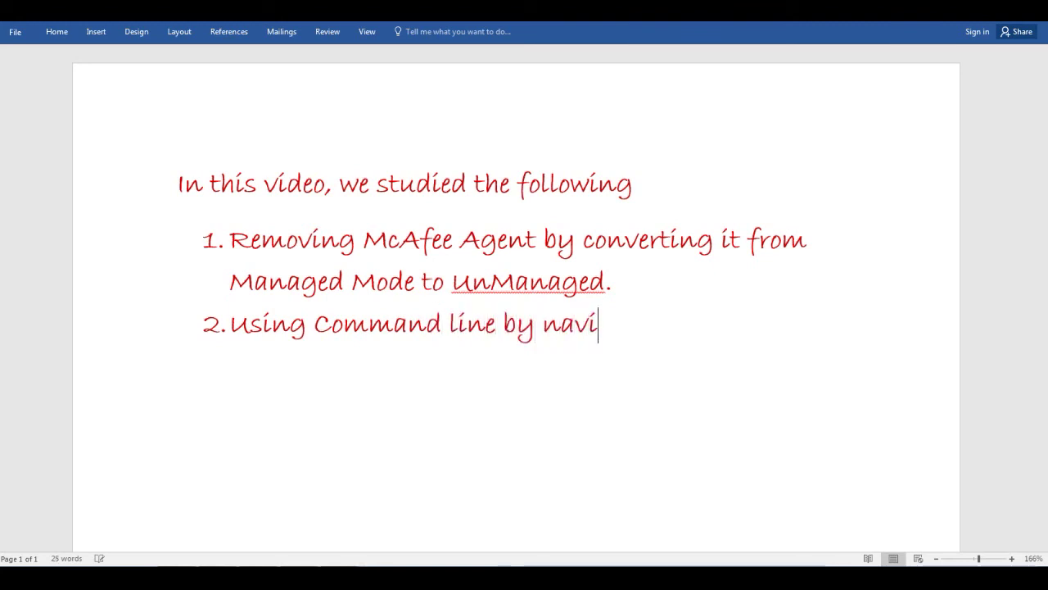
type("gating to Ag")
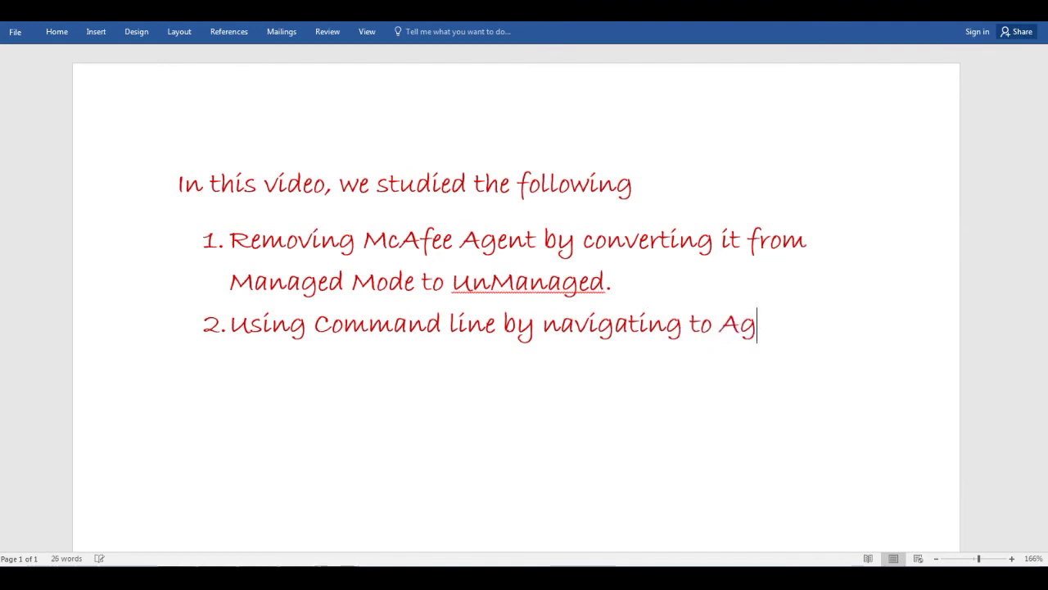
type("ent Instal")
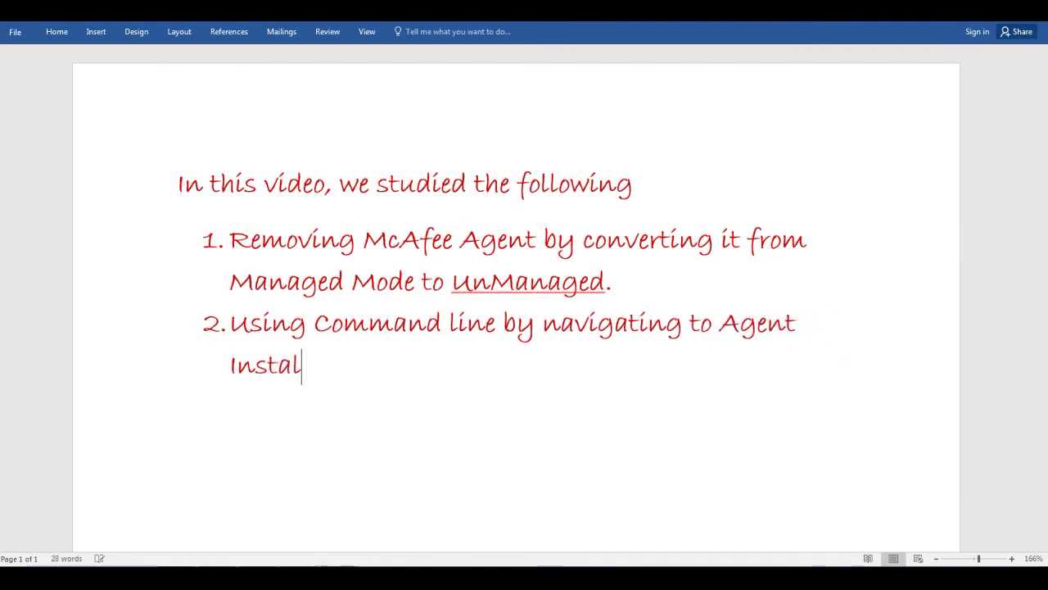
type("lation Path")
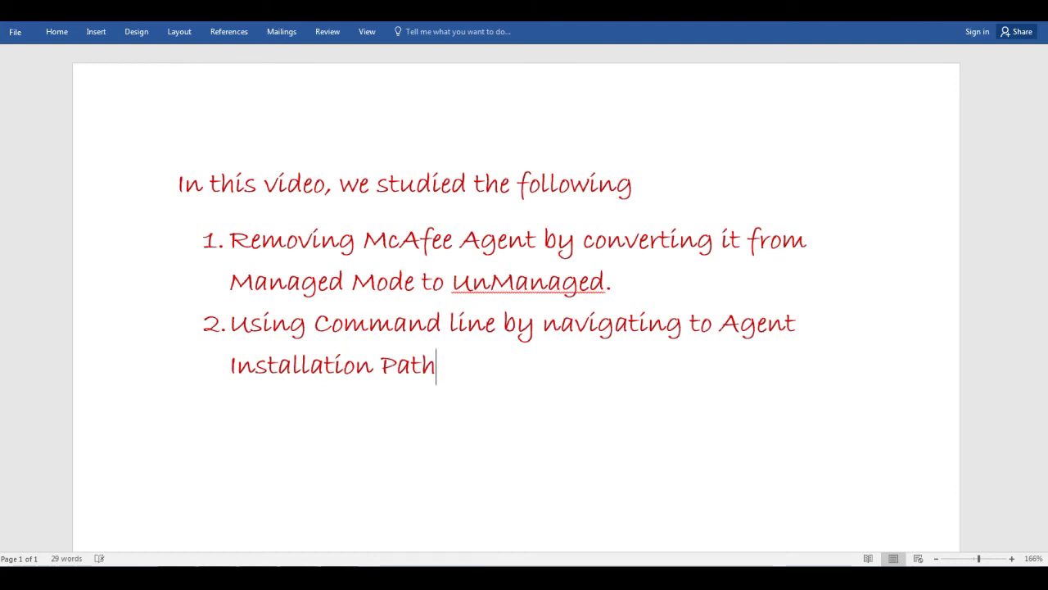
key("Return")
key("BackSpace")
type("Agent Installation")
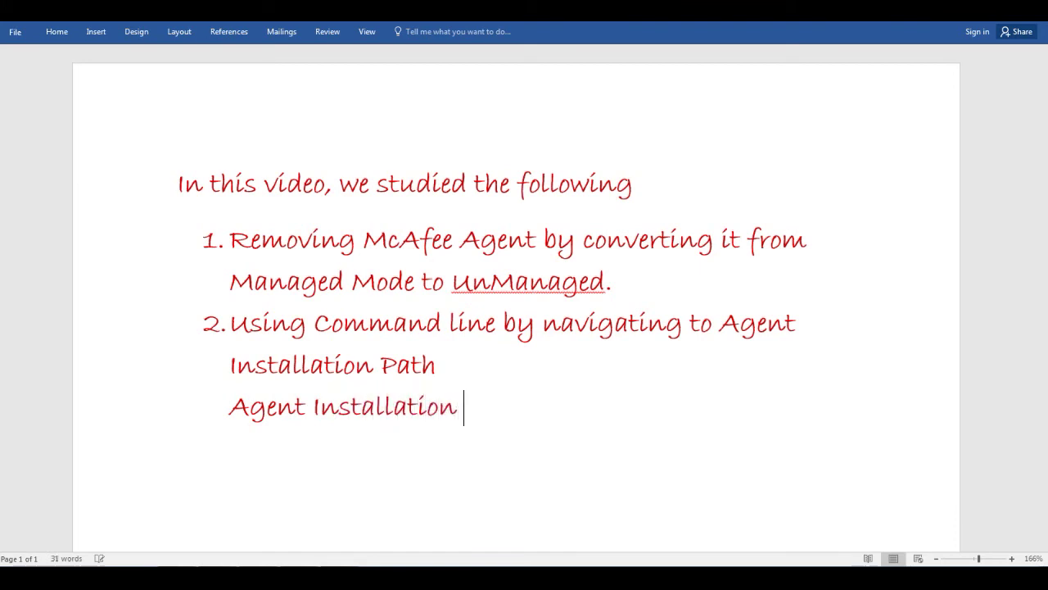
type(" Path")
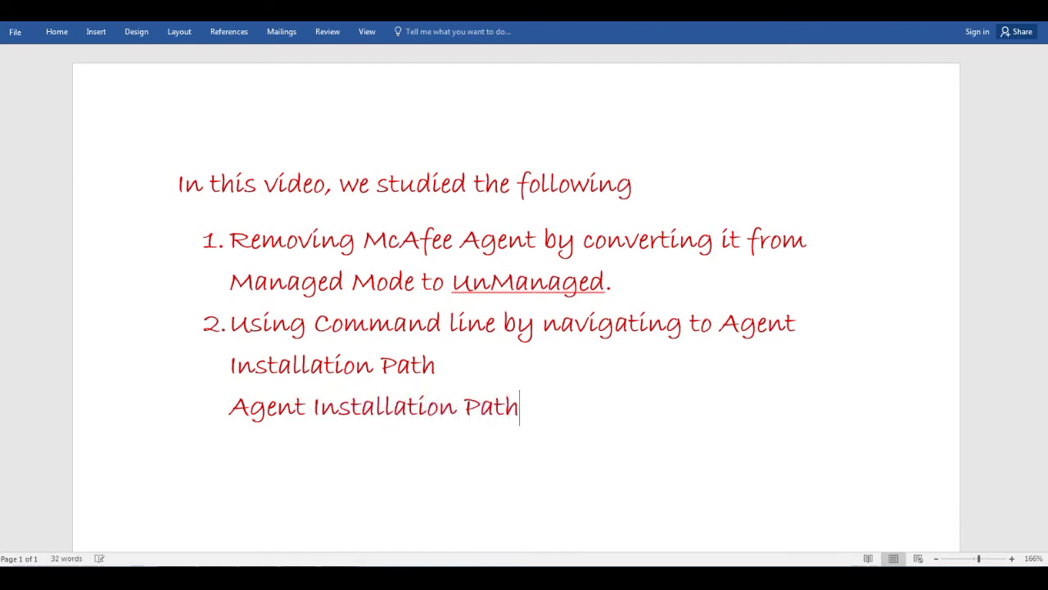
type(">frminst.ex")
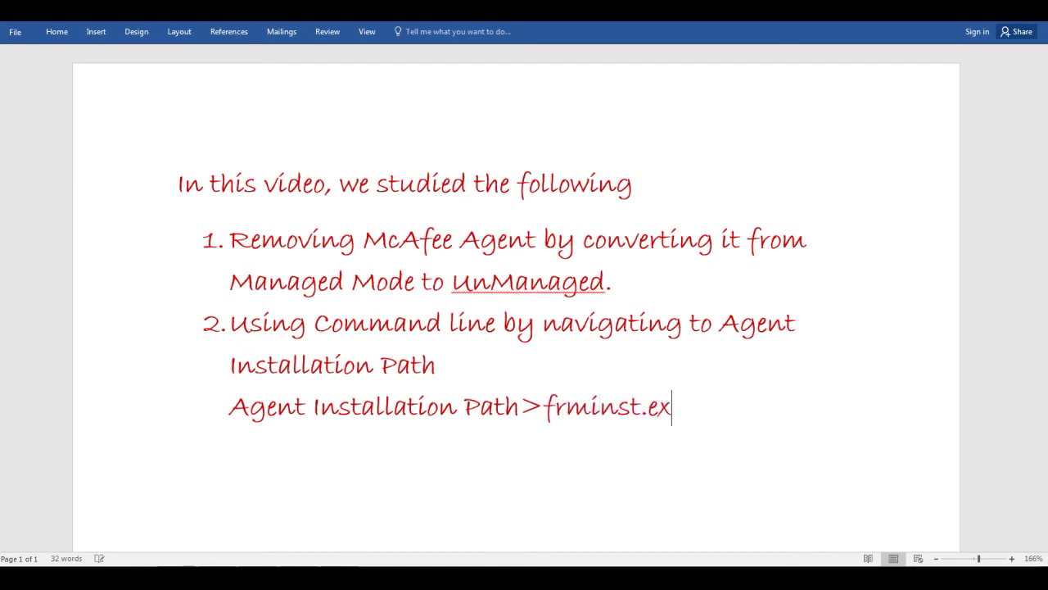
type("e /Remove")
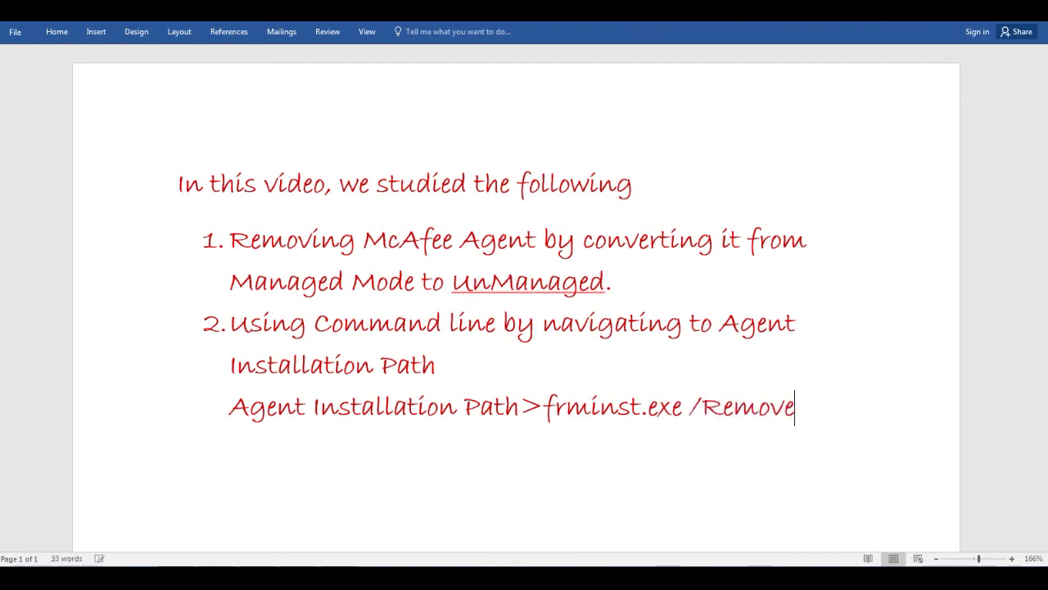
type("=Agent")
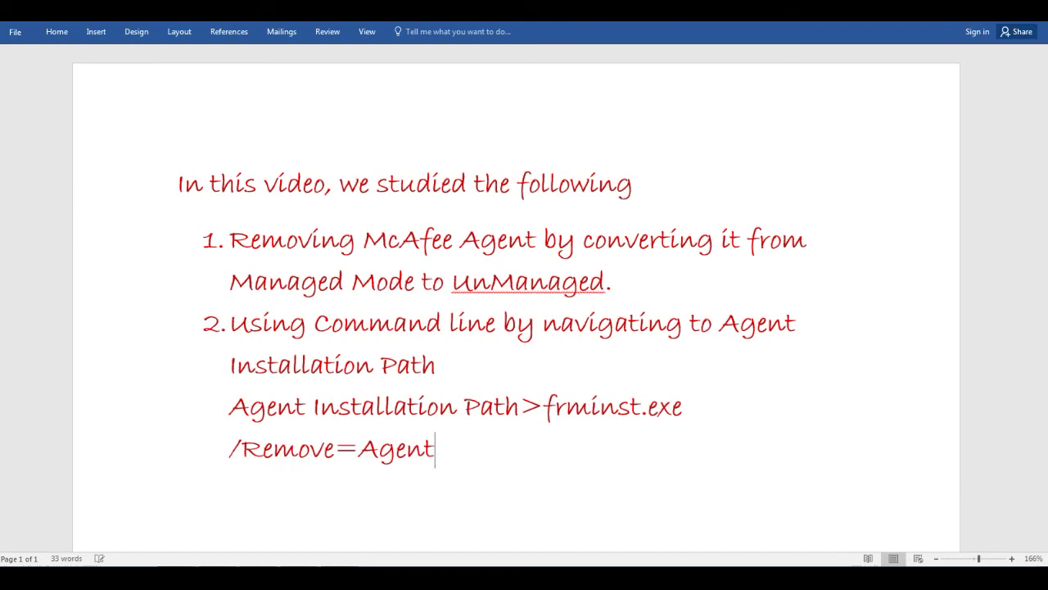
key("Return")
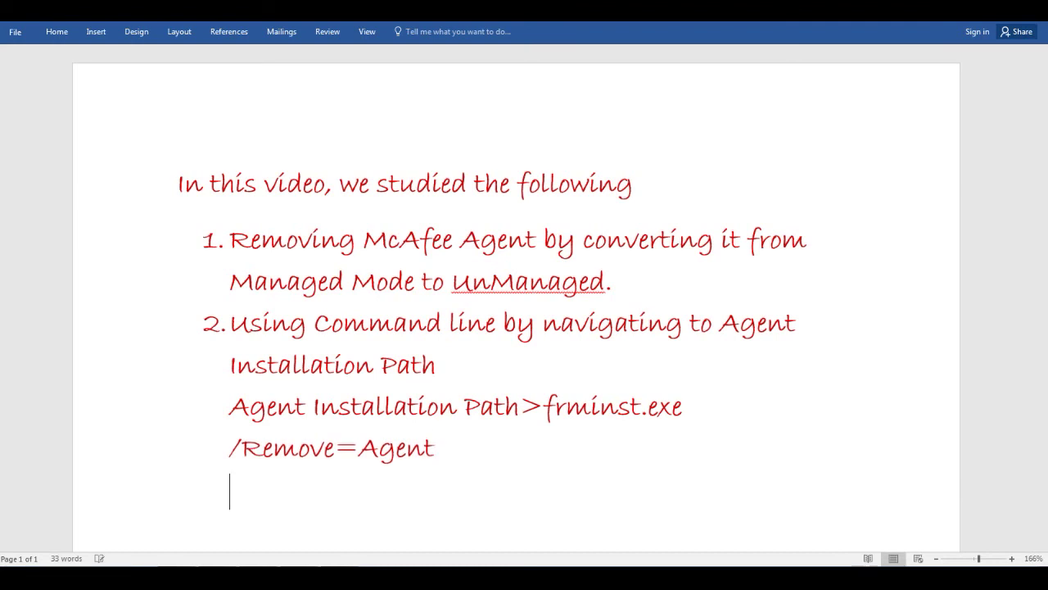
key("BackSpace")
Write item 3 on removing McAfee products with the McAfee Product Removal tool, then paste its download link.
type("3. After")
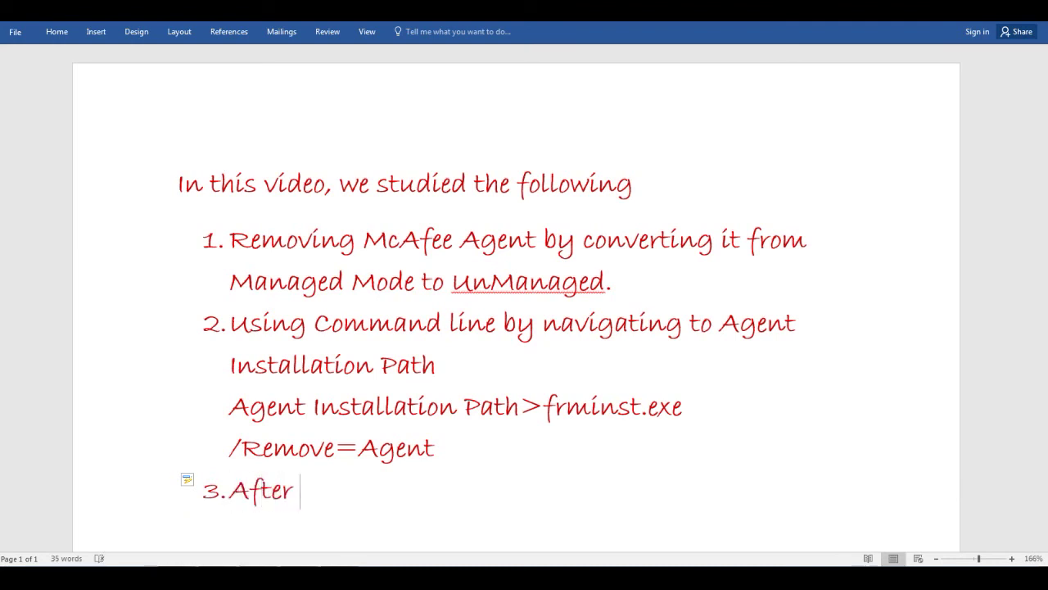
type(" brin")
type("g the ")
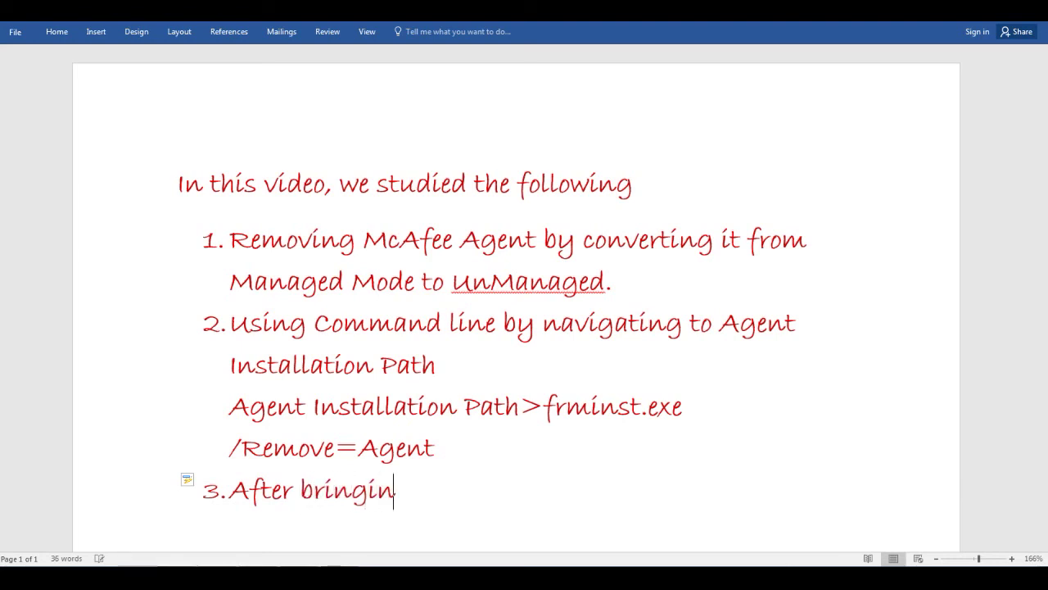
type("Agent f")
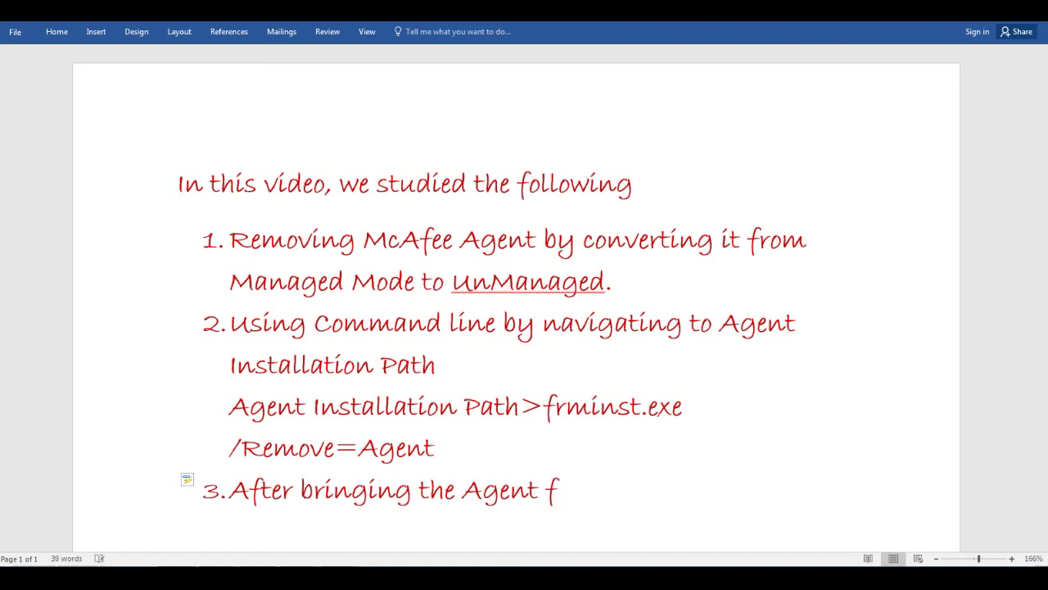
key("BackSpace")
type("to UnManag")
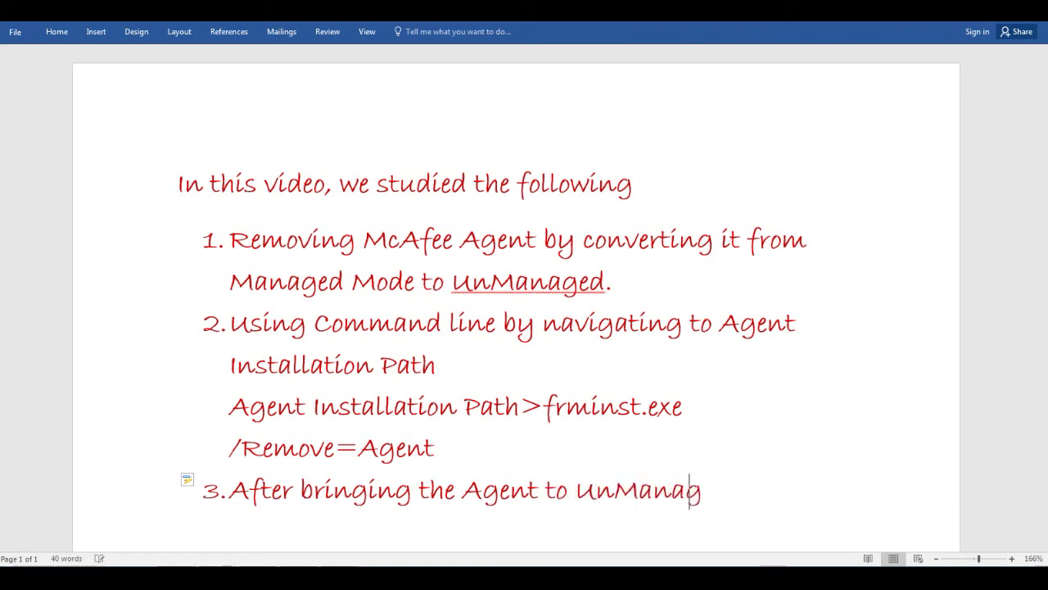
type("ed Mode, ")
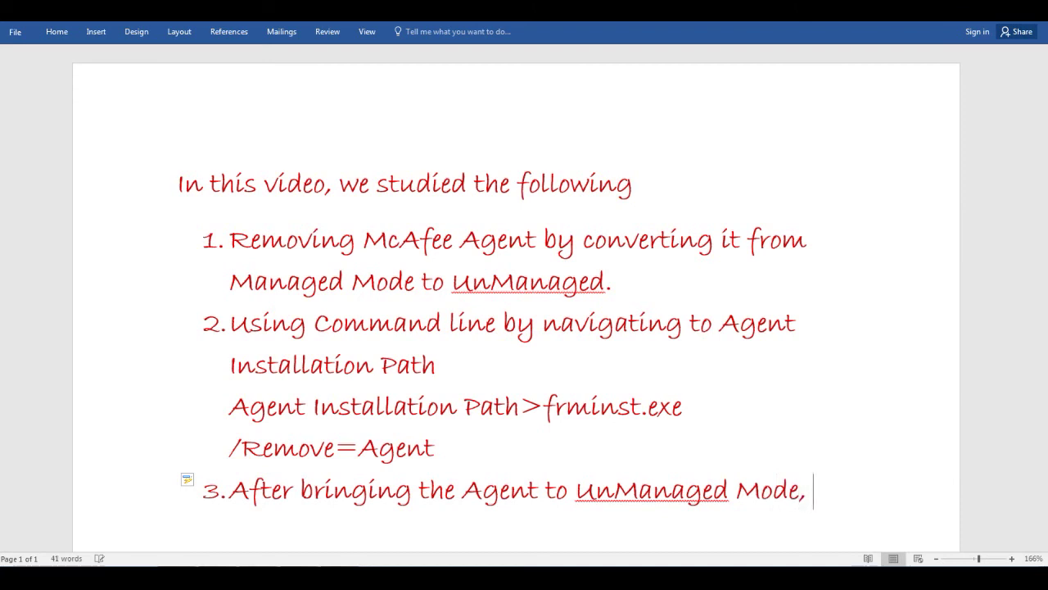
type("we can")
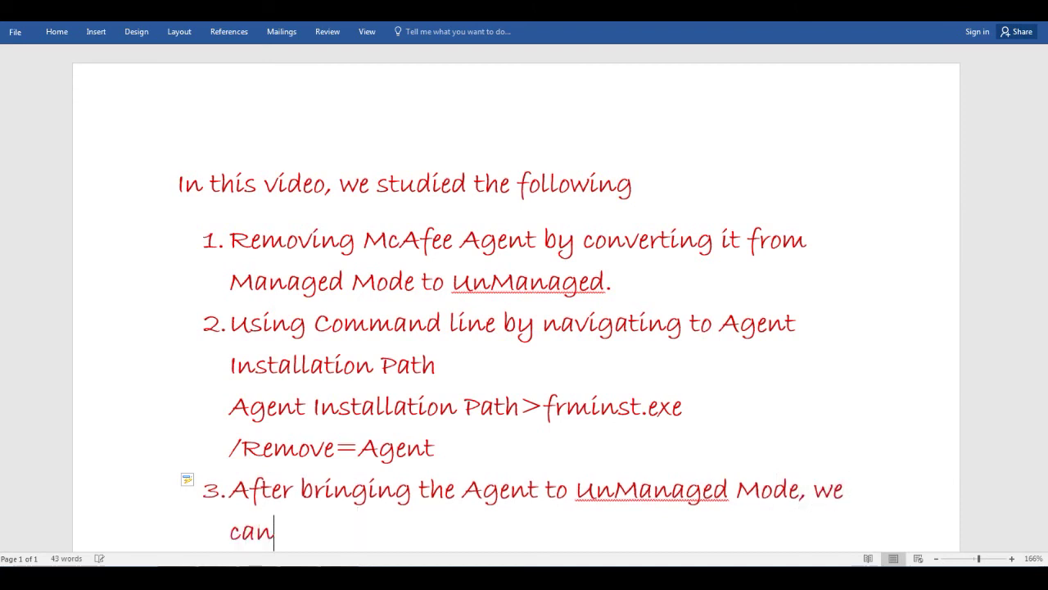
type(" remove the")
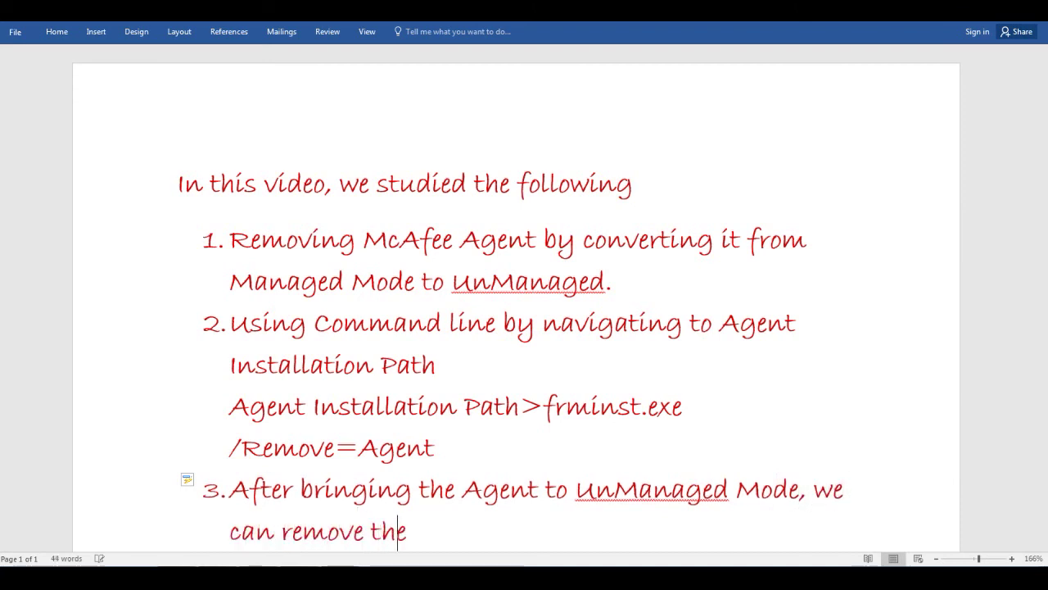
type(" McAfee and its")
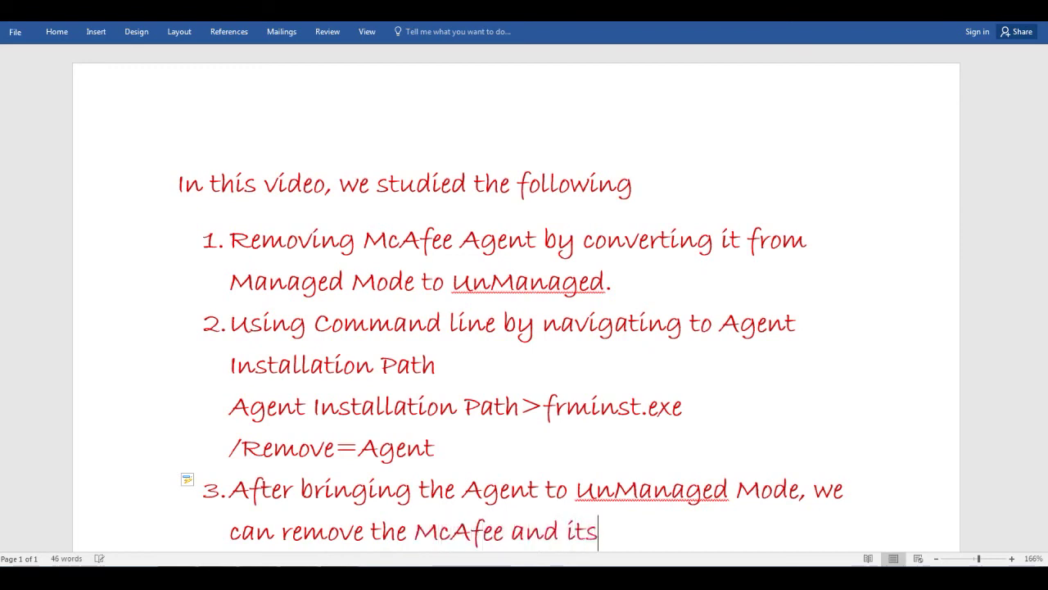
type(" Associated Product")
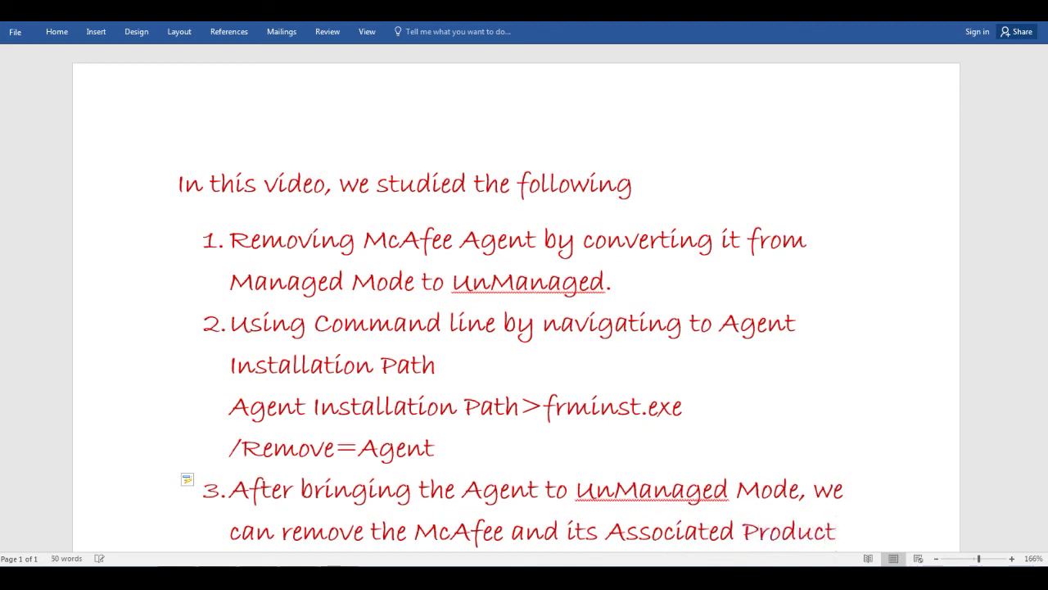
type(" using McAfee ")
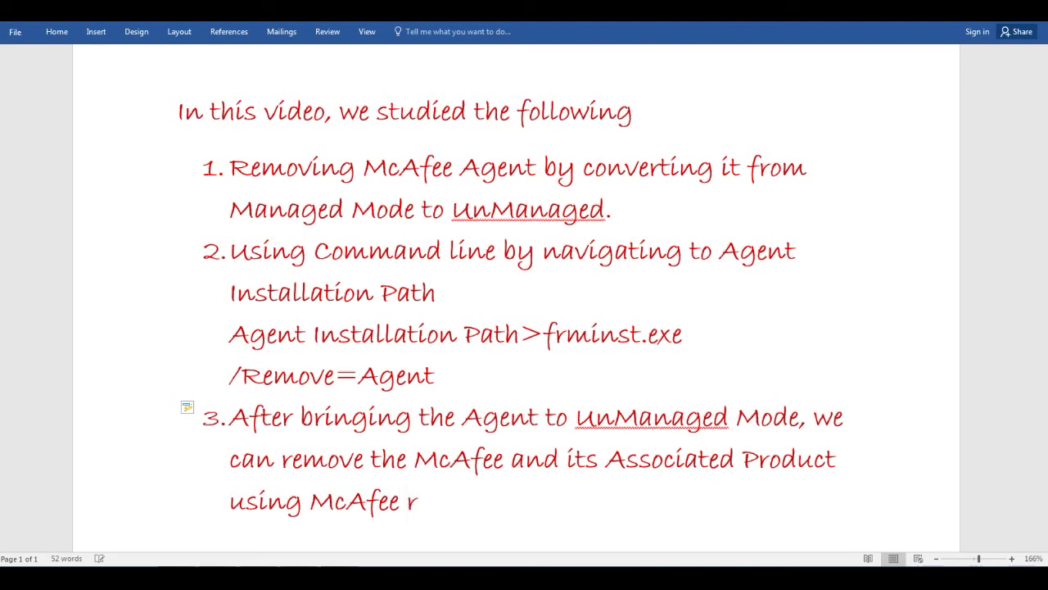
type("Product Removal too")
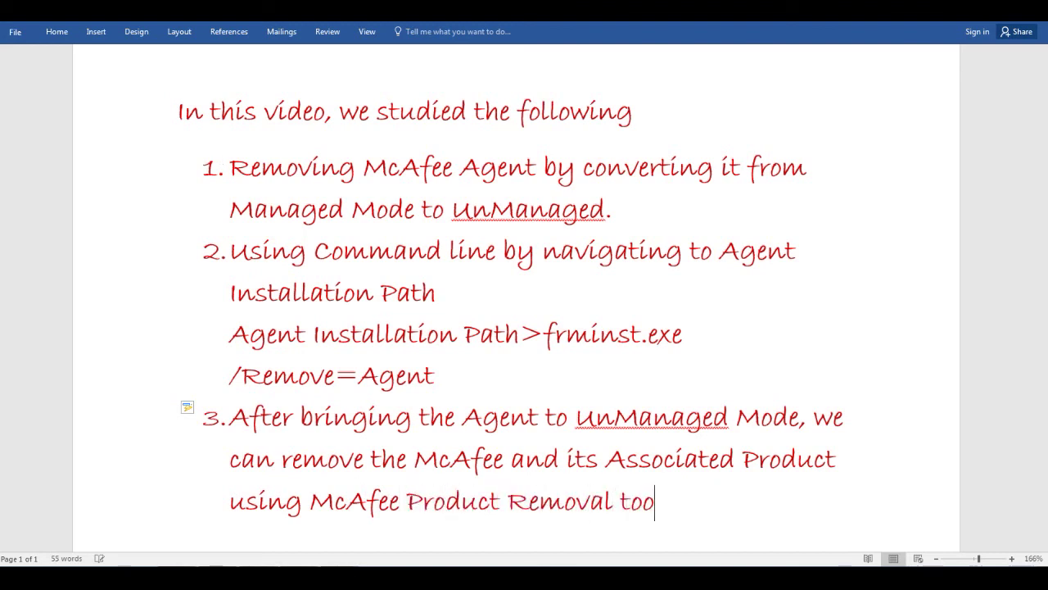
type("l by")
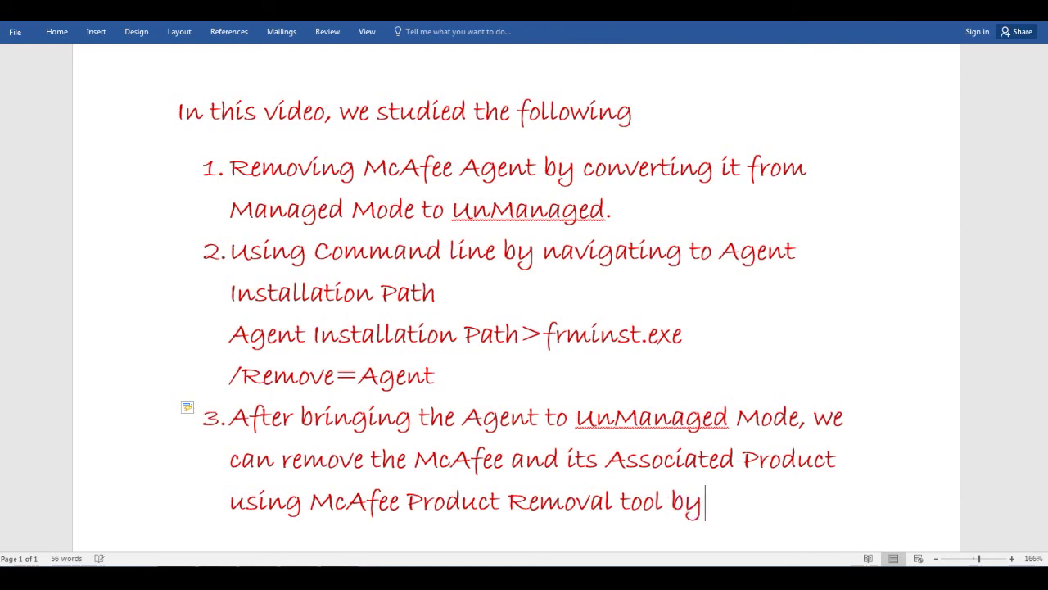
type(" downloading from the")
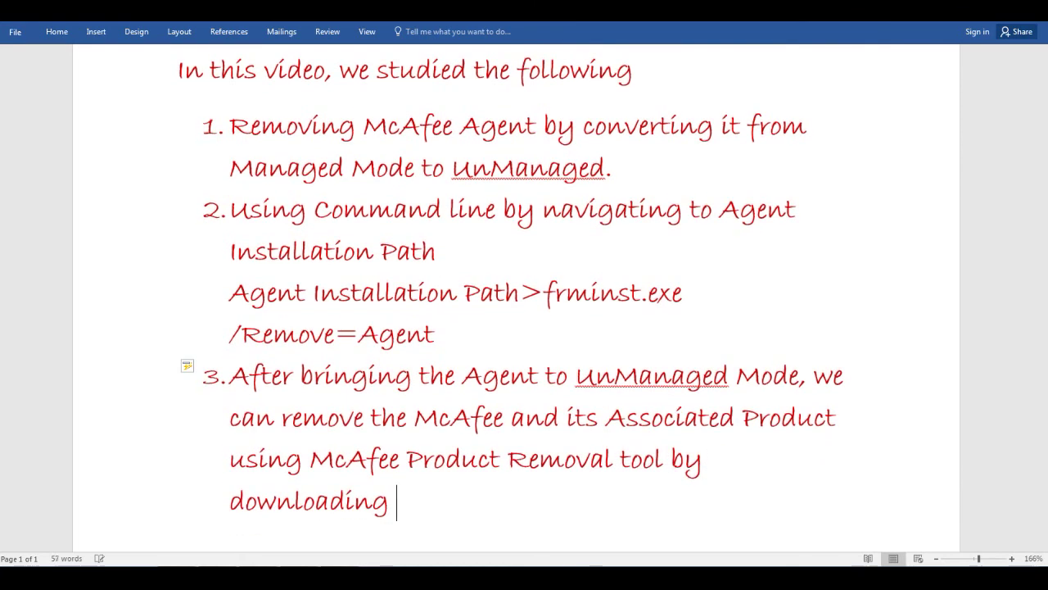
type(" following link:")
key("Return")
key("BackSpace")
key("ctrl+v")
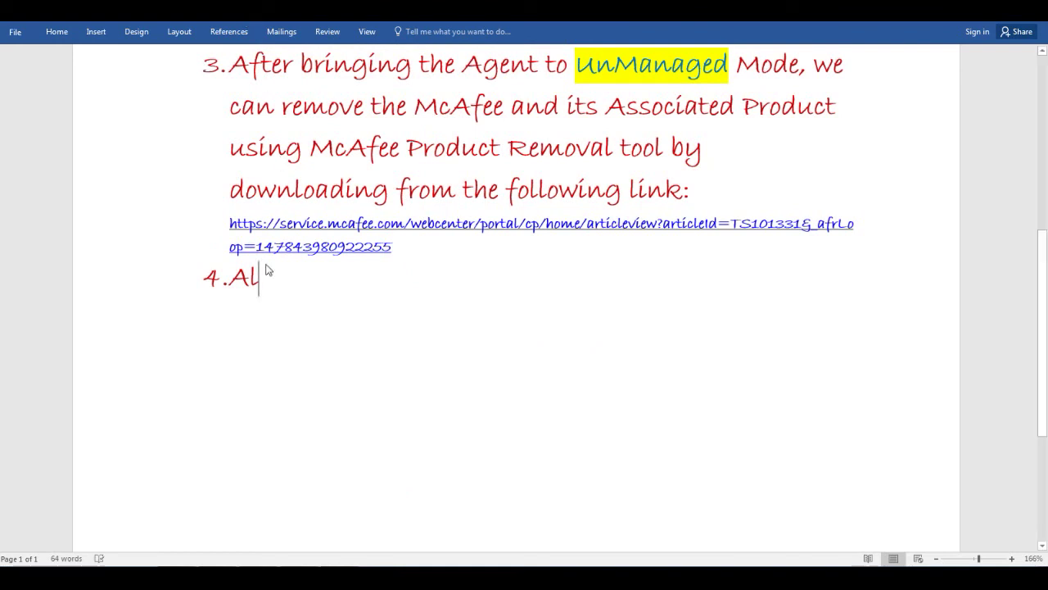
Type item 4: removing only Virus Scan enterprise with the VSE cleaner Tool available on Internet.
type("ternative")
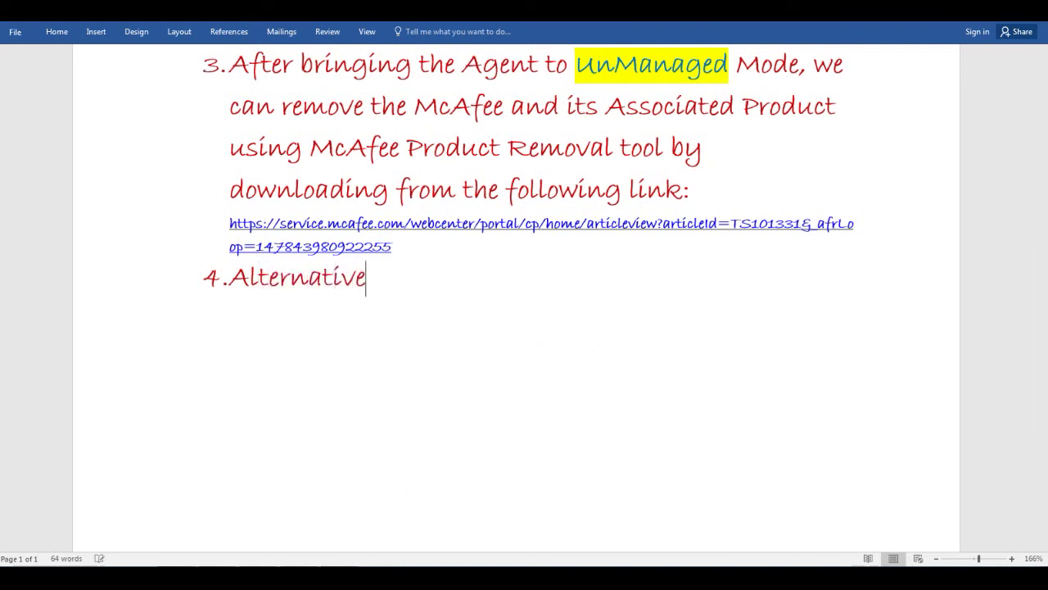
type("ly, If")
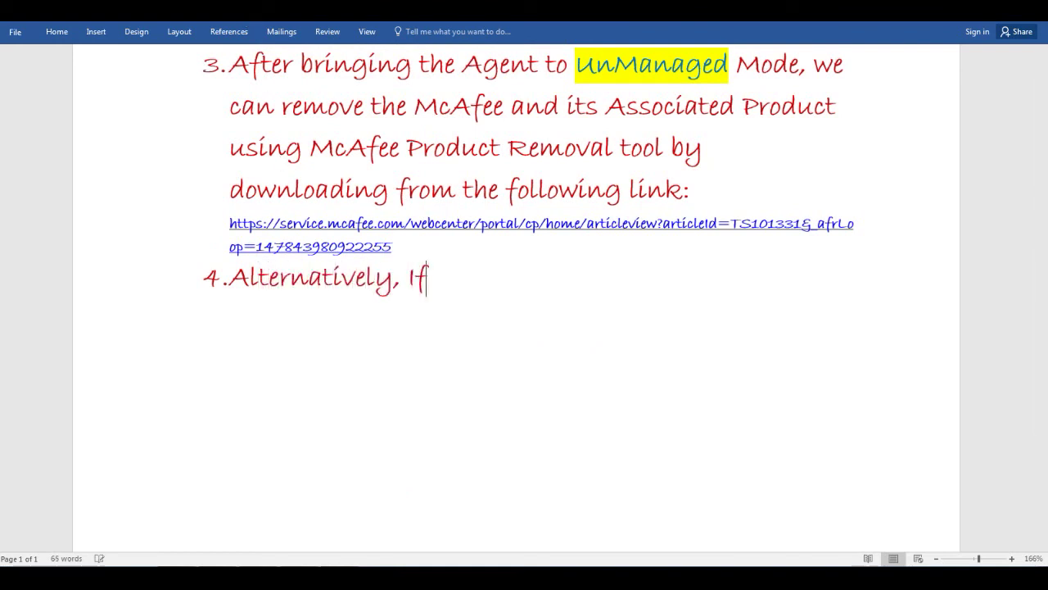
type(" you want to remove")
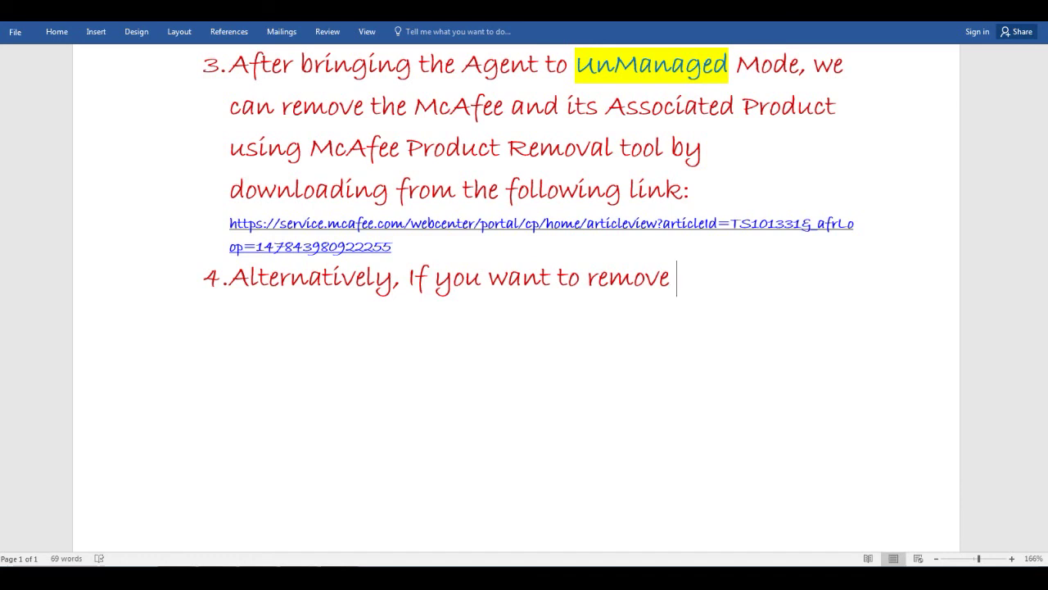
key("Return")
key("BackSpace")
type("Virus")
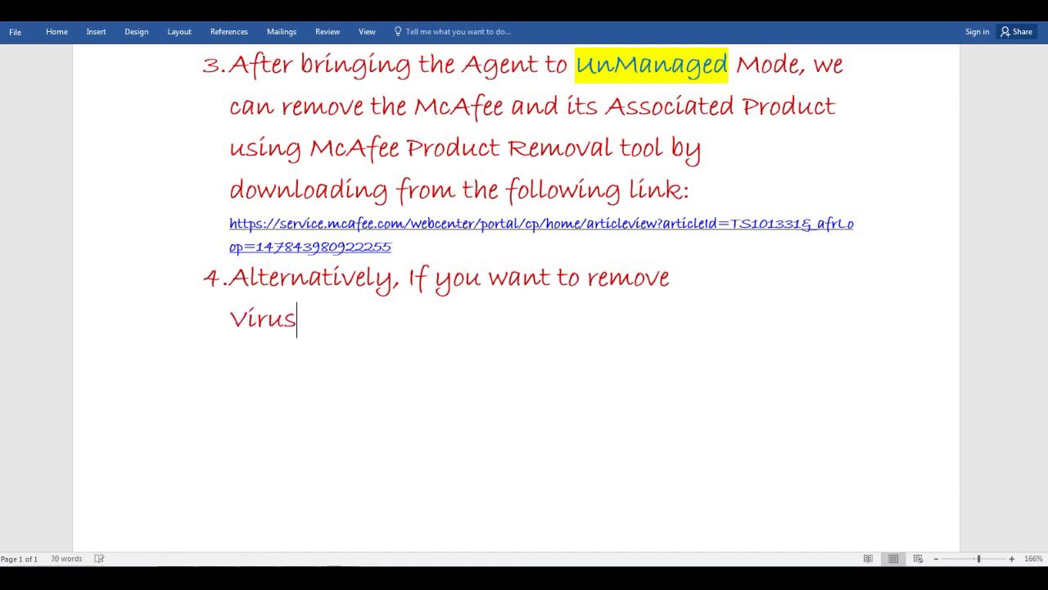
type(" Scan ent")
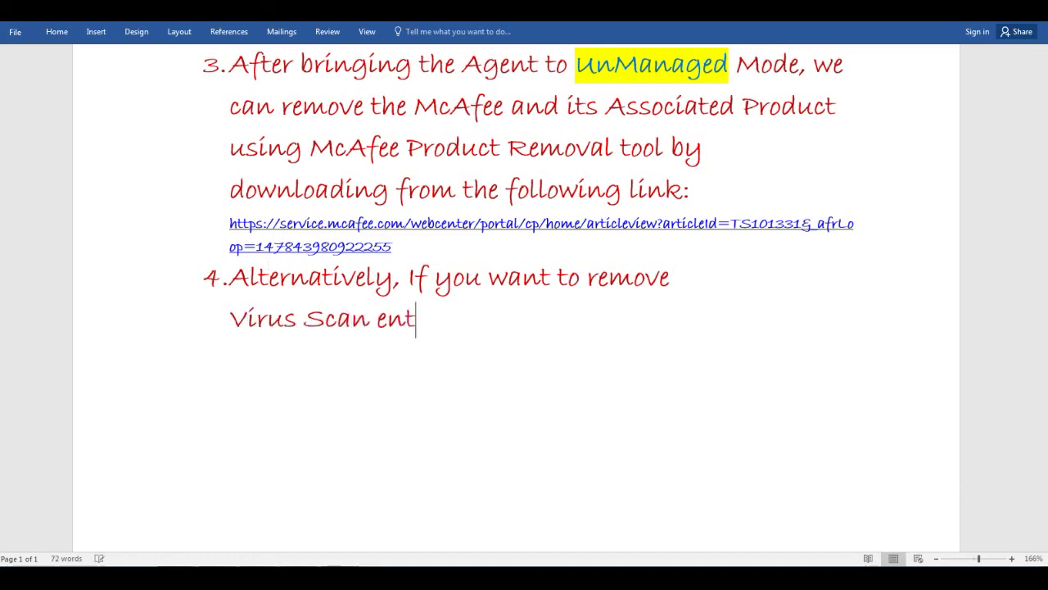
type("erprise on")
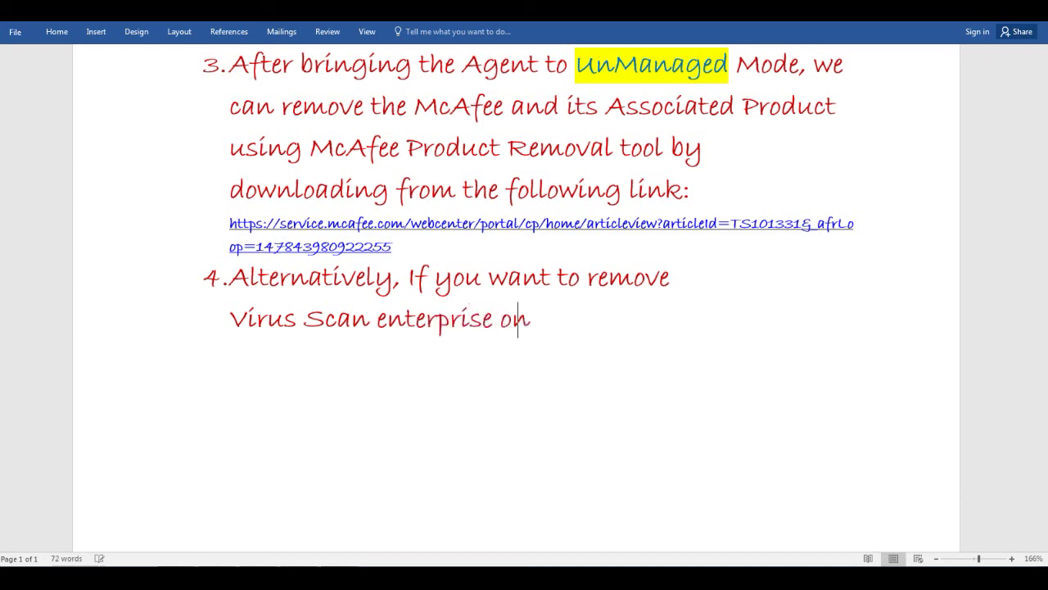
type("ly, the")
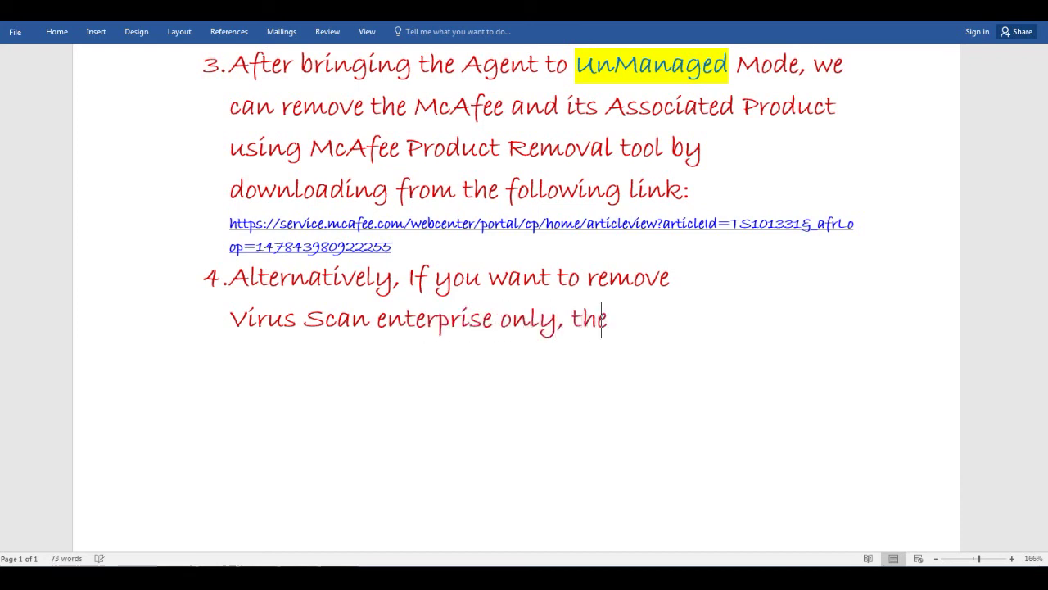
type("re is VSECle")
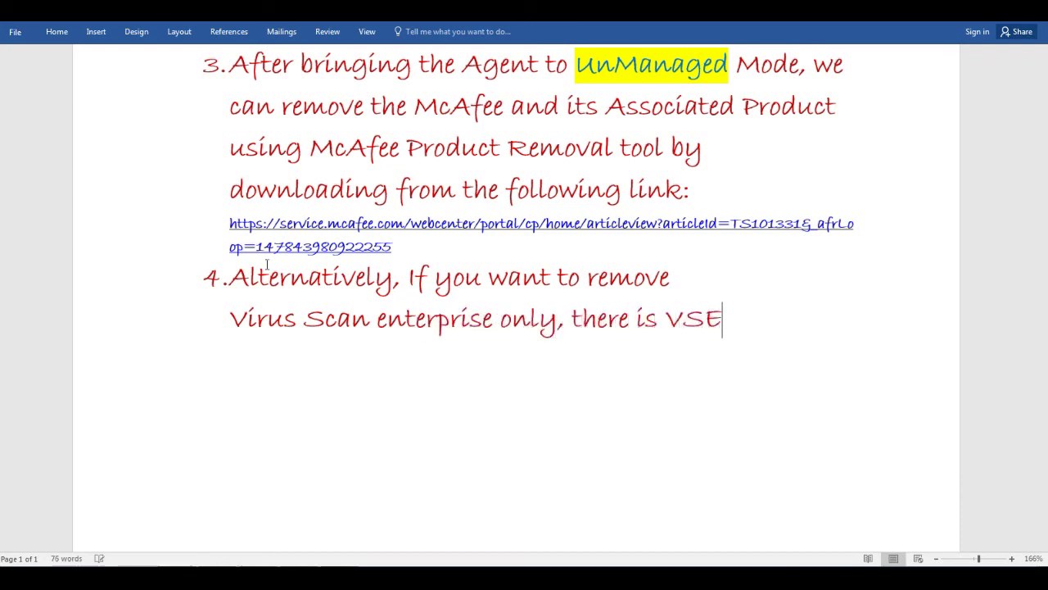
key("BackSpace")
key("BackSpace")
key("BackSpace")
type("cleaner To")
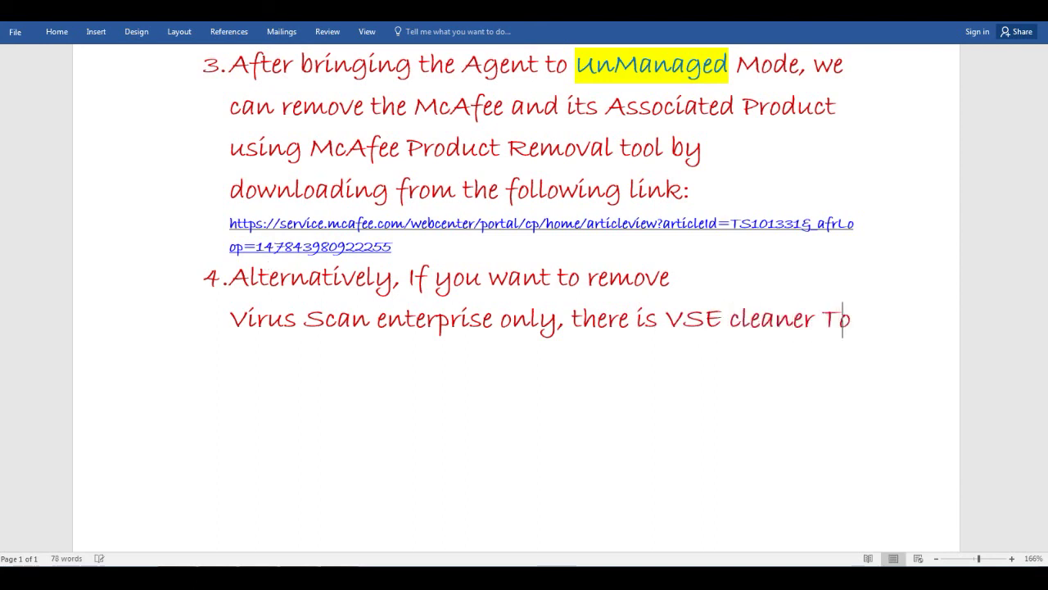
type("ol available")
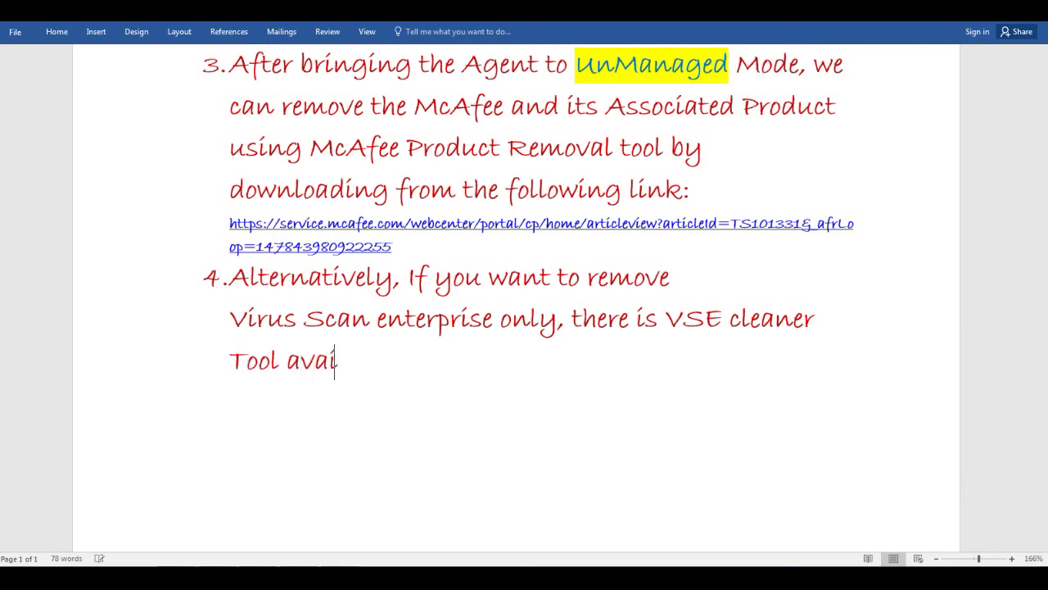
type(" on Internet")
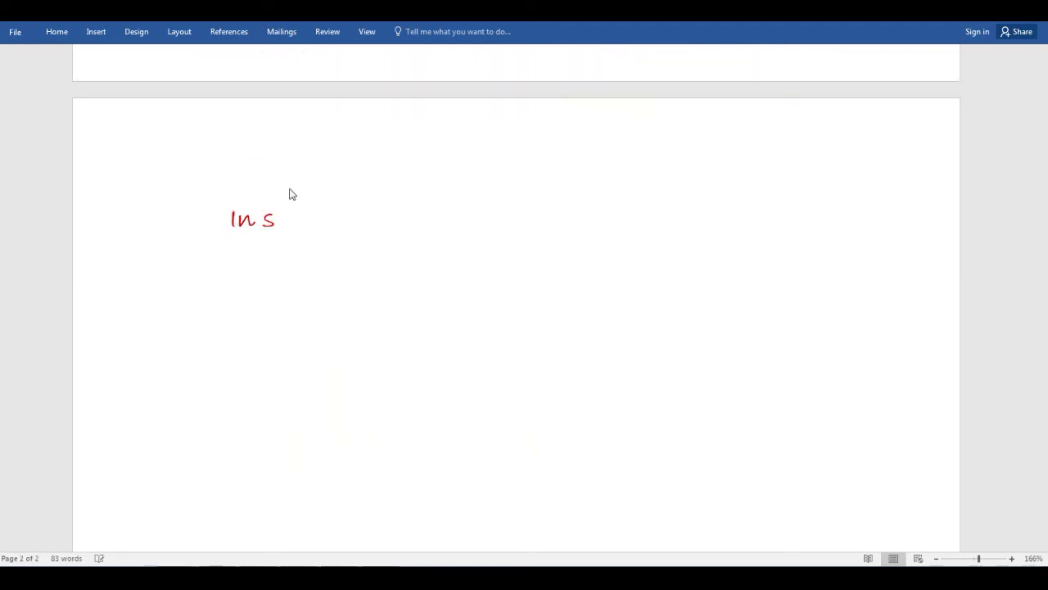
Type 'In short following commands to be used:' and paste the uninstall command list beneath it.
type("hort following ")
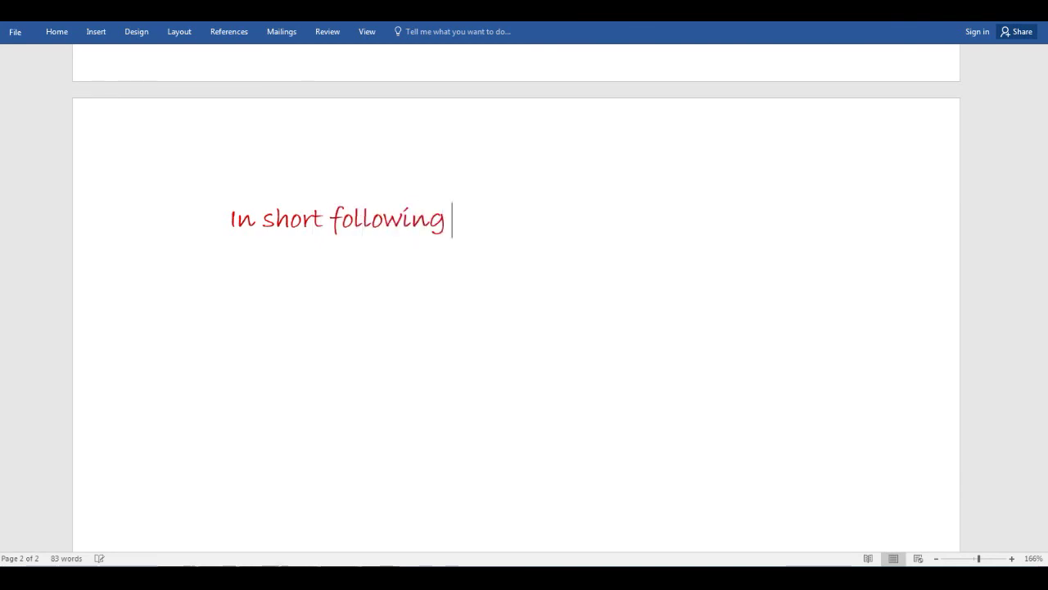
type("commands to ")
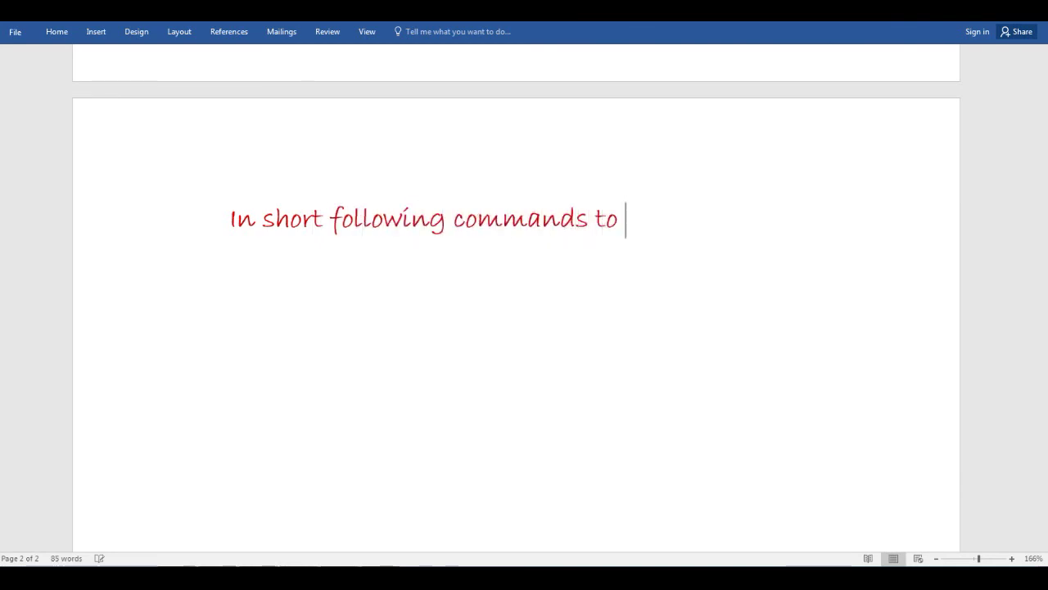
type("be used:")
key("Return")
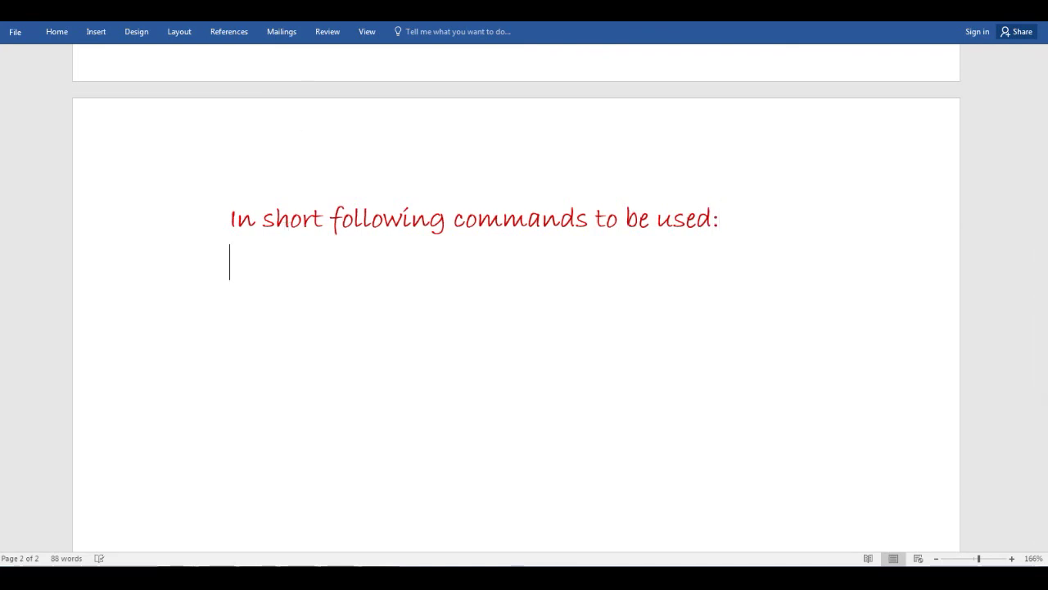
type("Virus Scan Enterprise For VSE 8.8 vsecleaner.exe /rvse88 (From command line) For VSE 8.7 Vsecleaner.exe /rvse87 (From Command Line)  To remove Agent after changing Agent mode from Managed to UnManaged, c:\\Program Files\\McAfee\\Agent\\x86\\FrmInst.exe /forceuninstall")
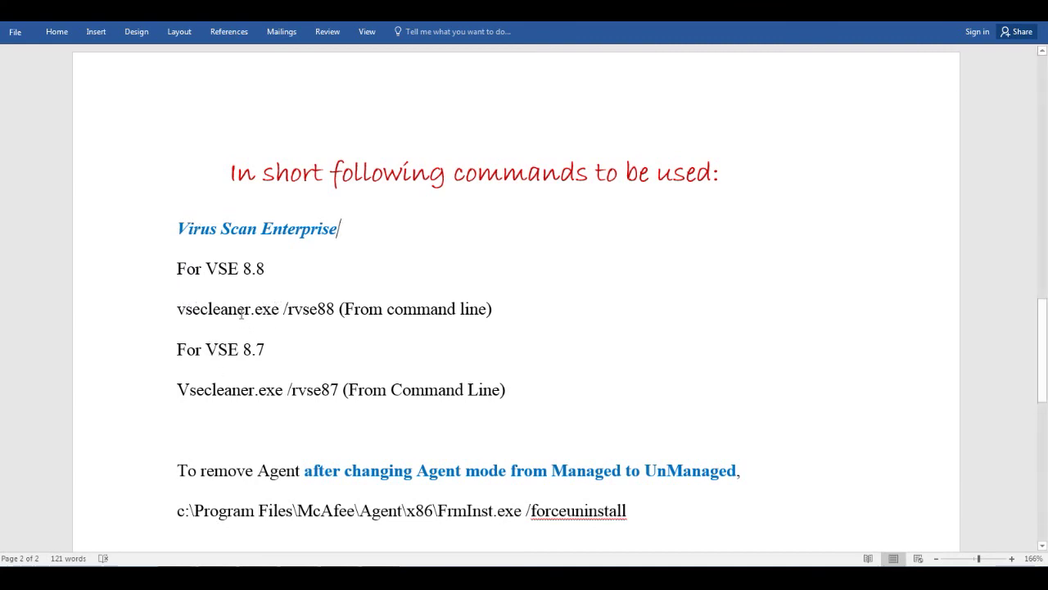
left_click_drag(177, 311, 336, 312)
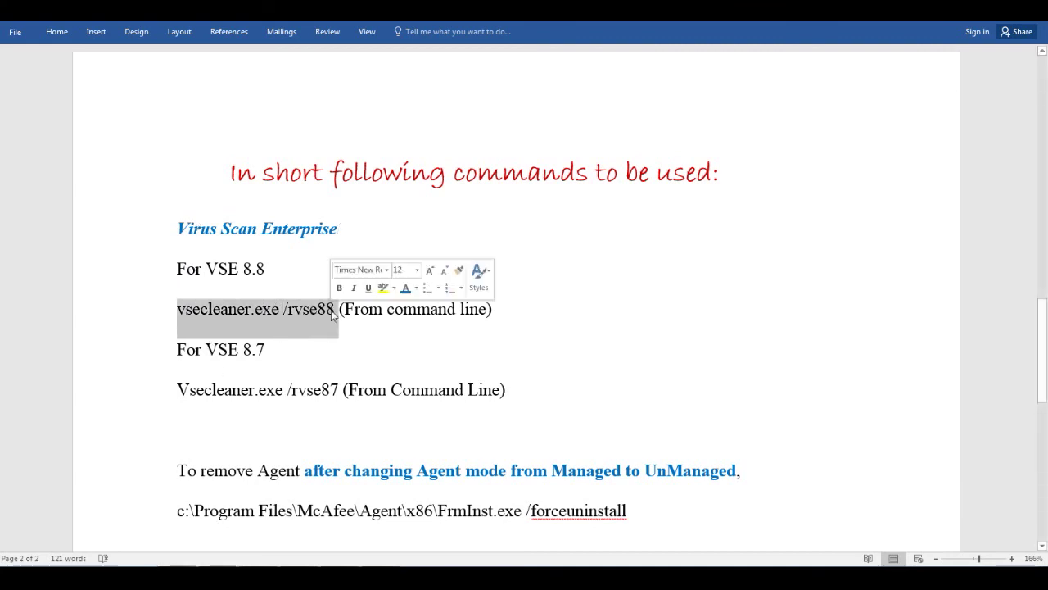
left_click_drag(178, 392, 338, 391)
left_click_drag(305, 473, 701, 471)
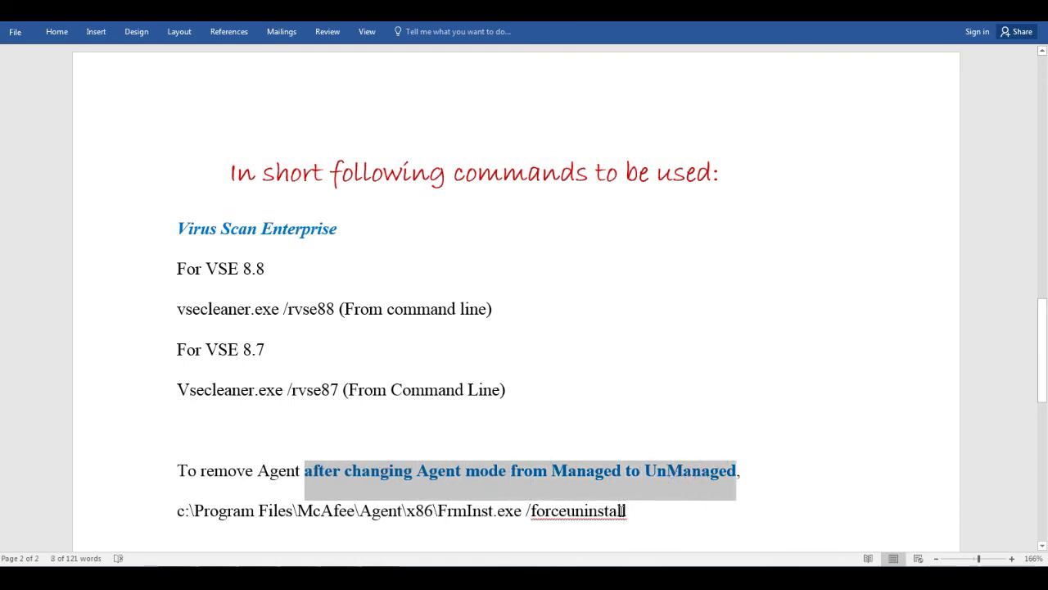